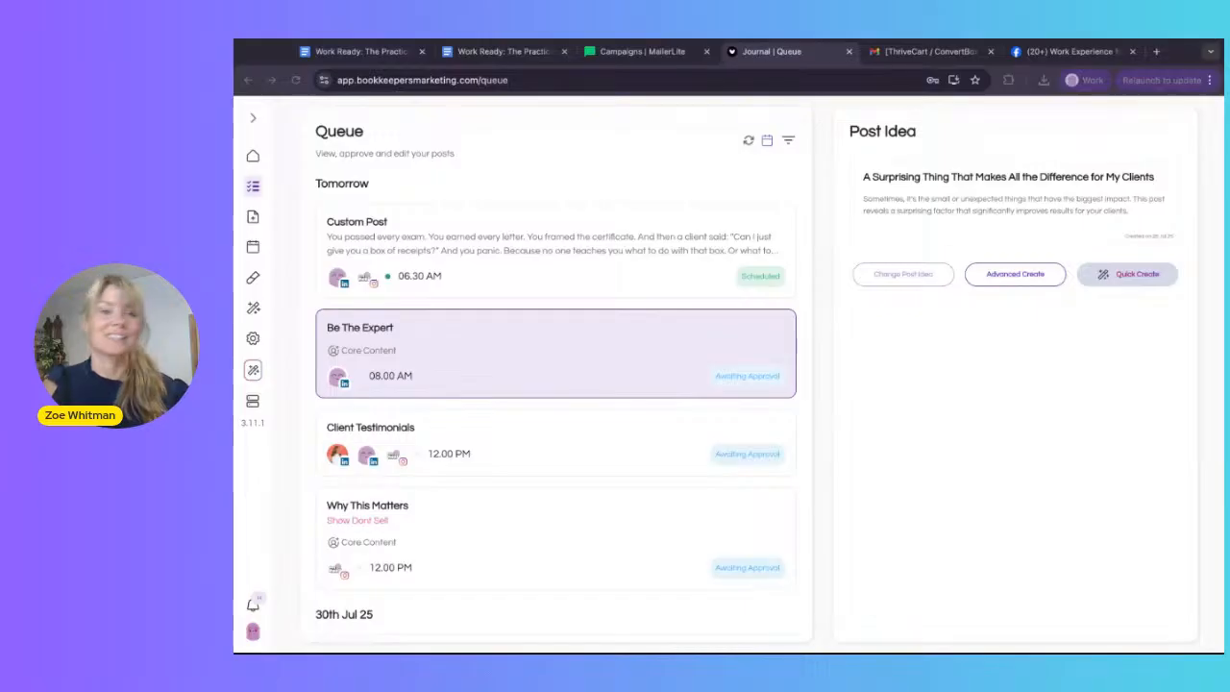
Step: Visit the dashboard, return to the queue with the navigation labels expanded, and preview tomorrow's 06.30 AM Custom Post
left_click(253, 162)
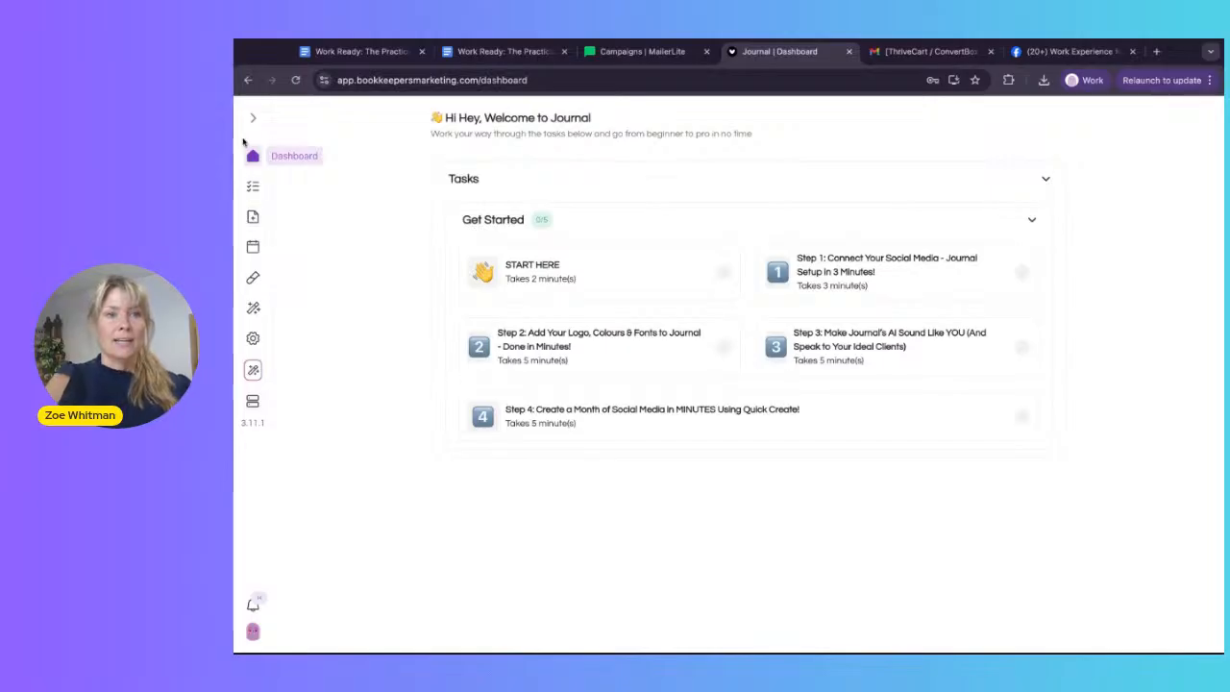
left_click(251, 122)
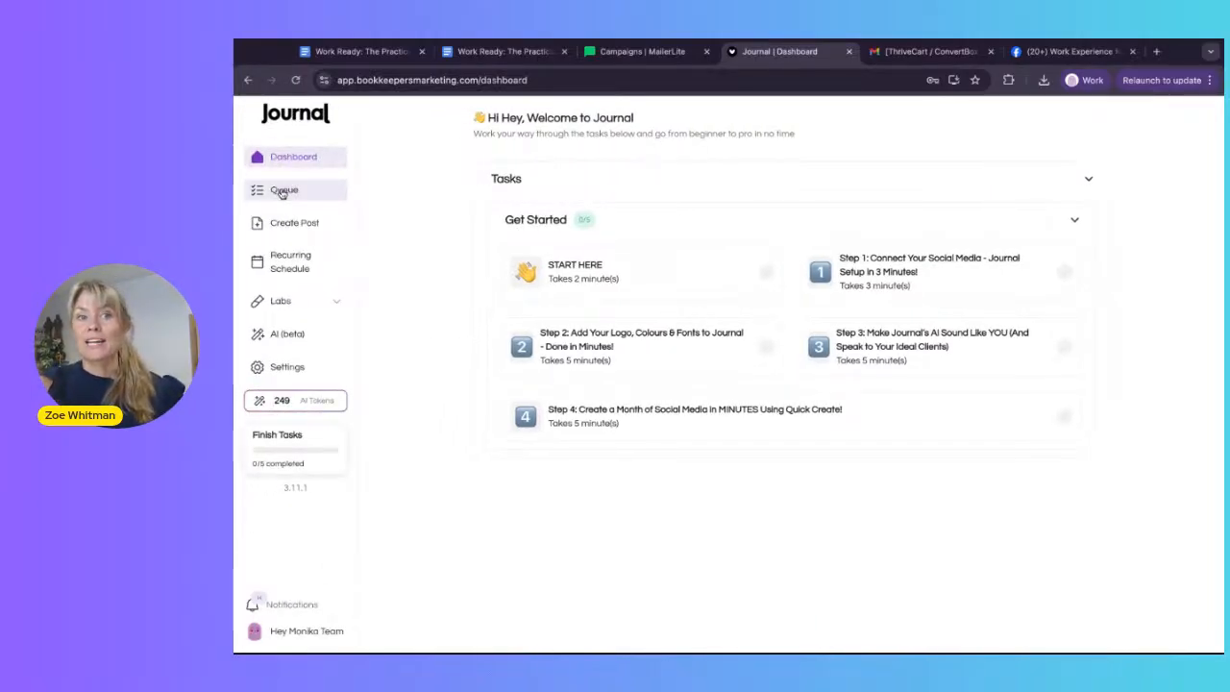
left_click(283, 194)
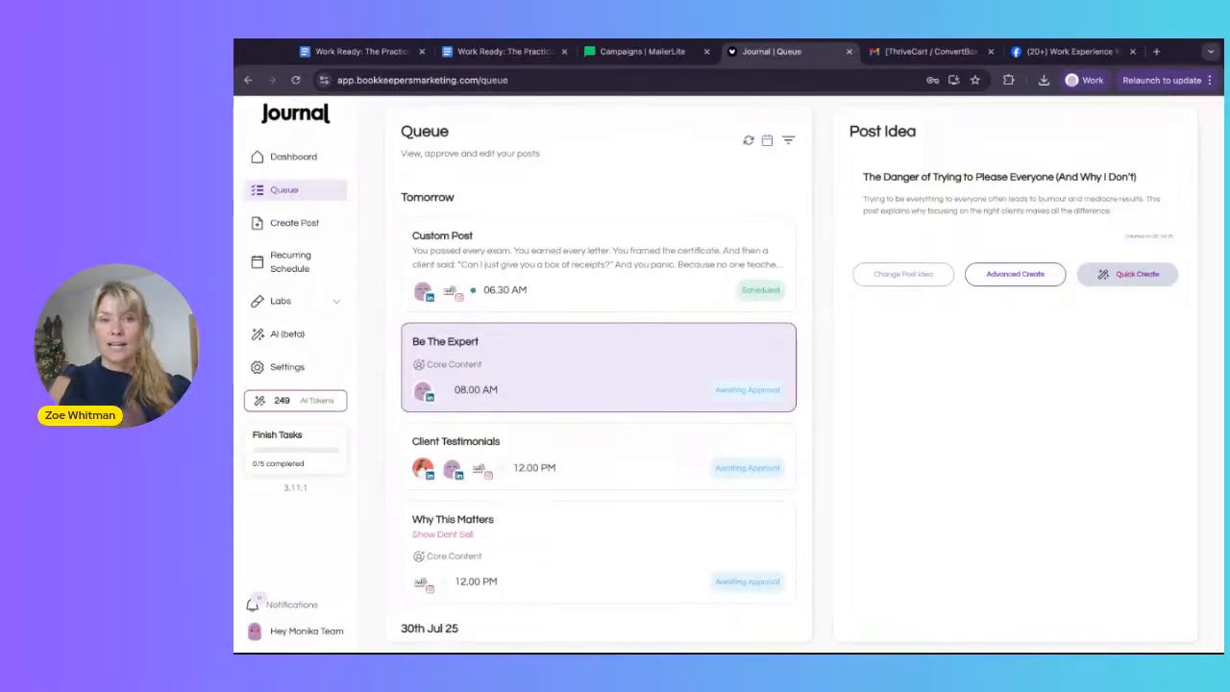
left_click(541, 239)
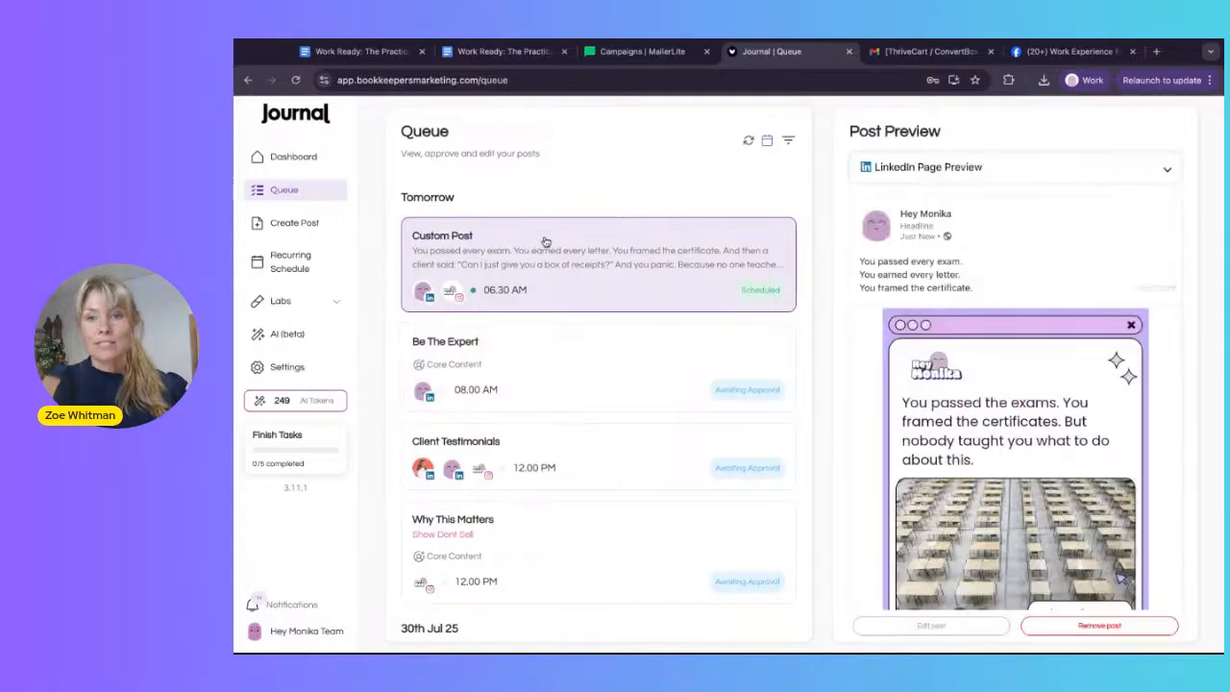
scroll(986, 375, "down", 2)
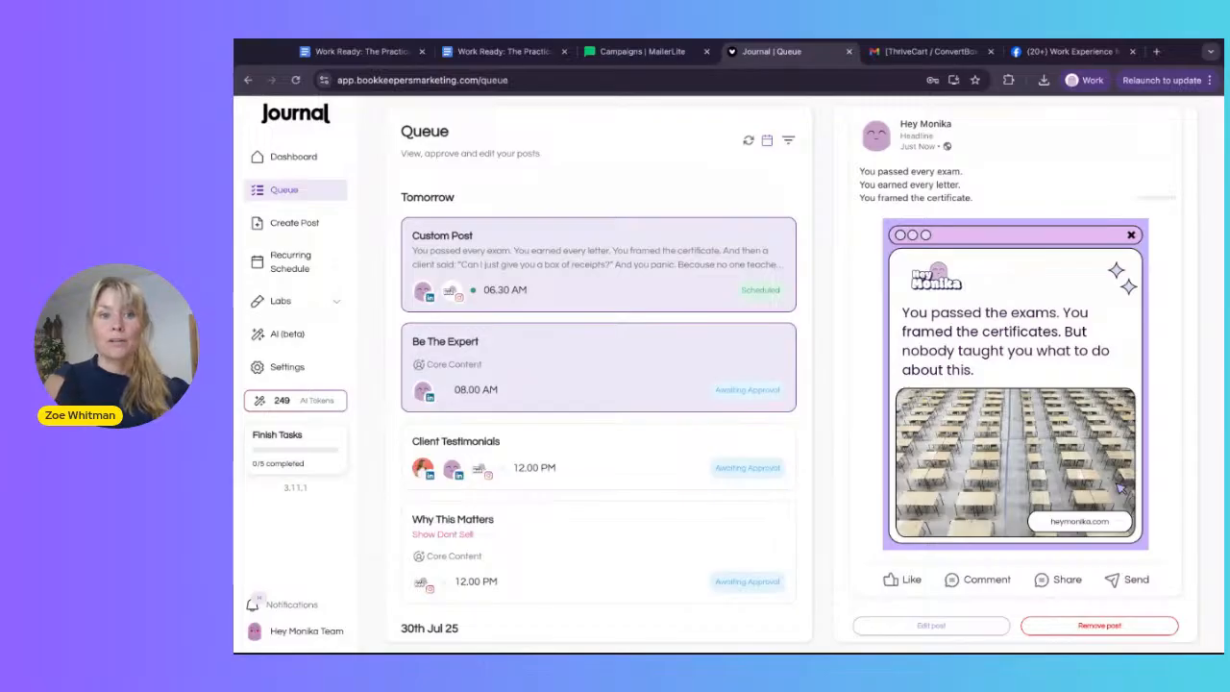
Step: View the stored Client Testimonials under My Content in the Content Lab
left_click(292, 305)
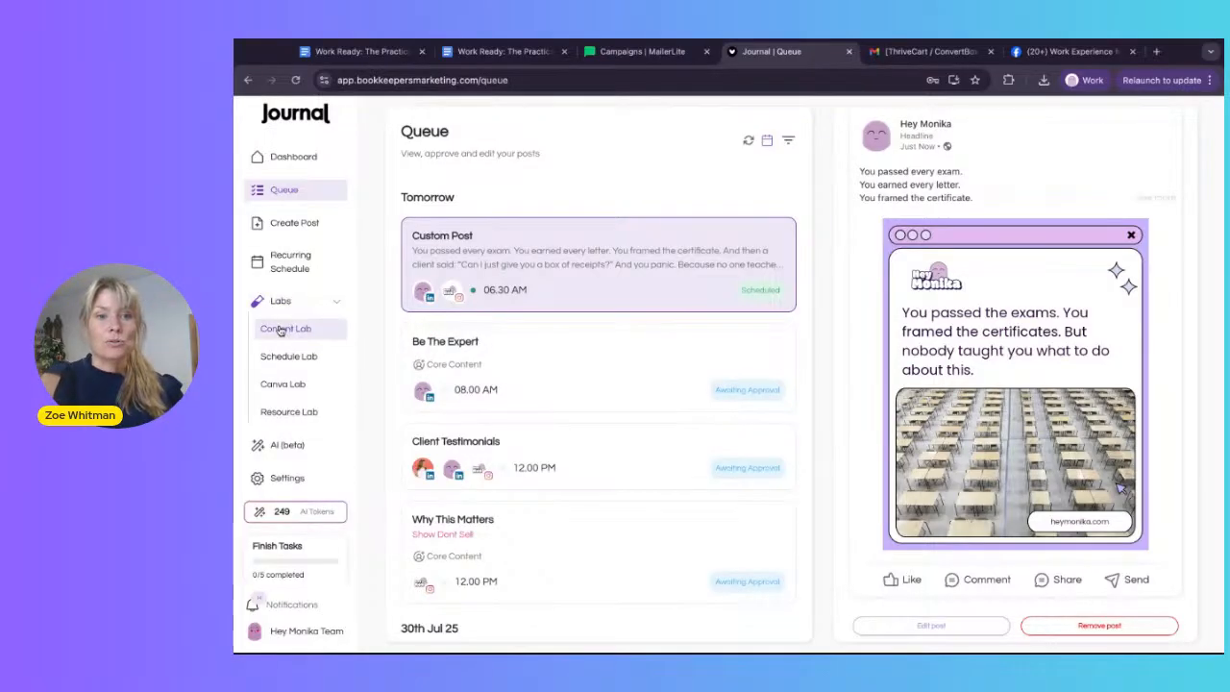
left_click(286, 324)
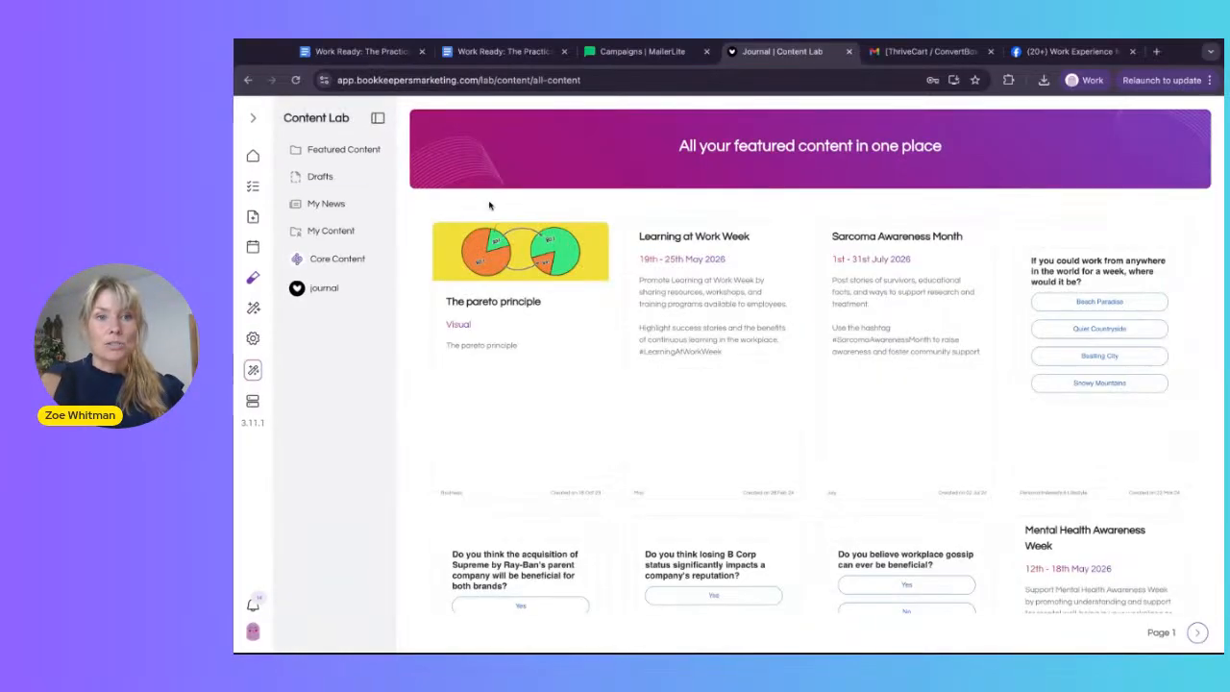
left_click(335, 232)
left_click(338, 284)
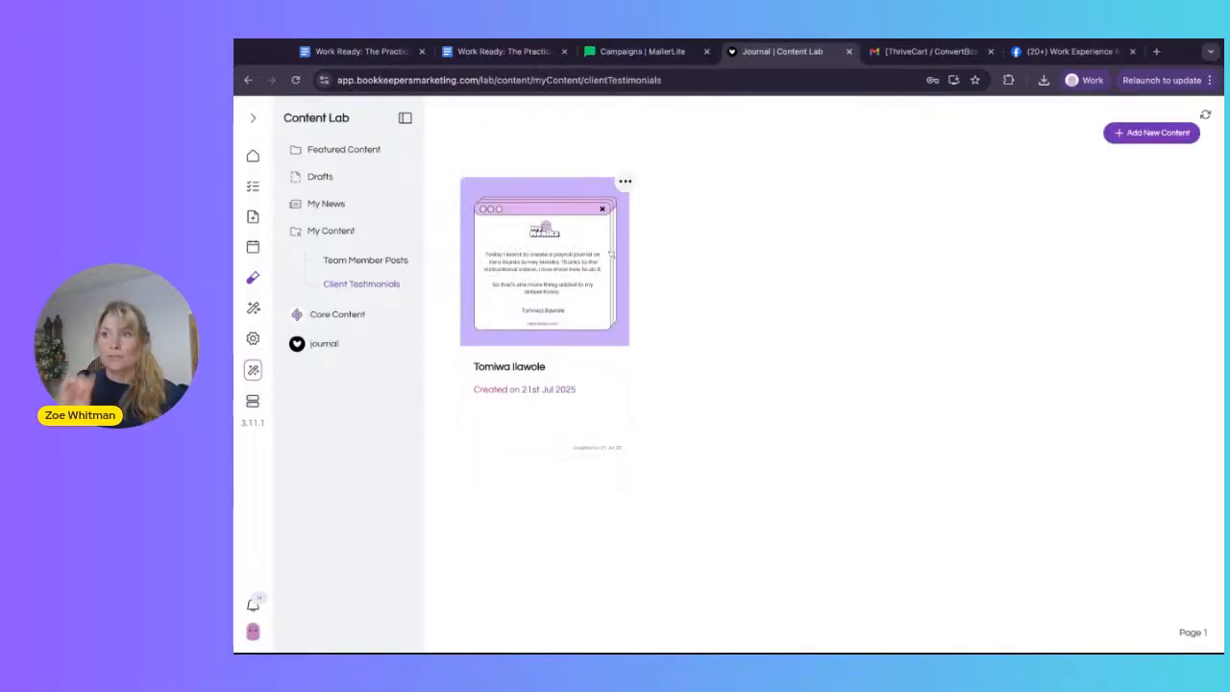
Step: Return to the queue and preview tomorrow's 12.00 PM Client Testimonials post
left_click(249, 190)
left_click(441, 337)
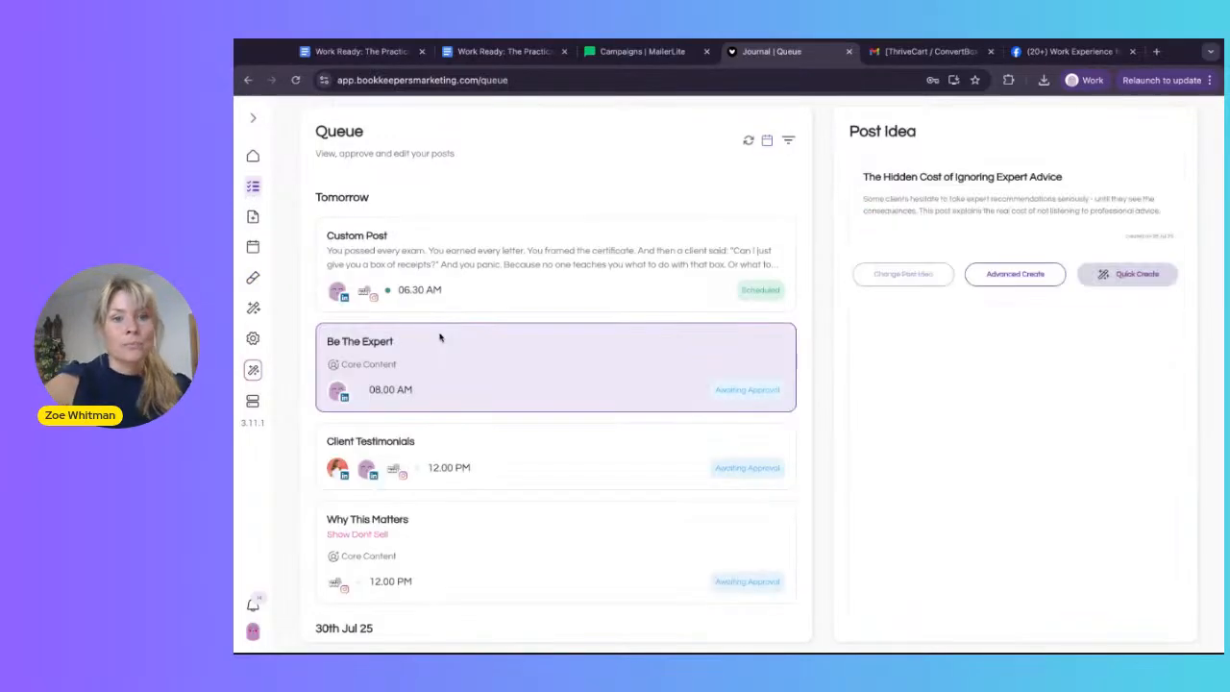
left_click(530, 458)
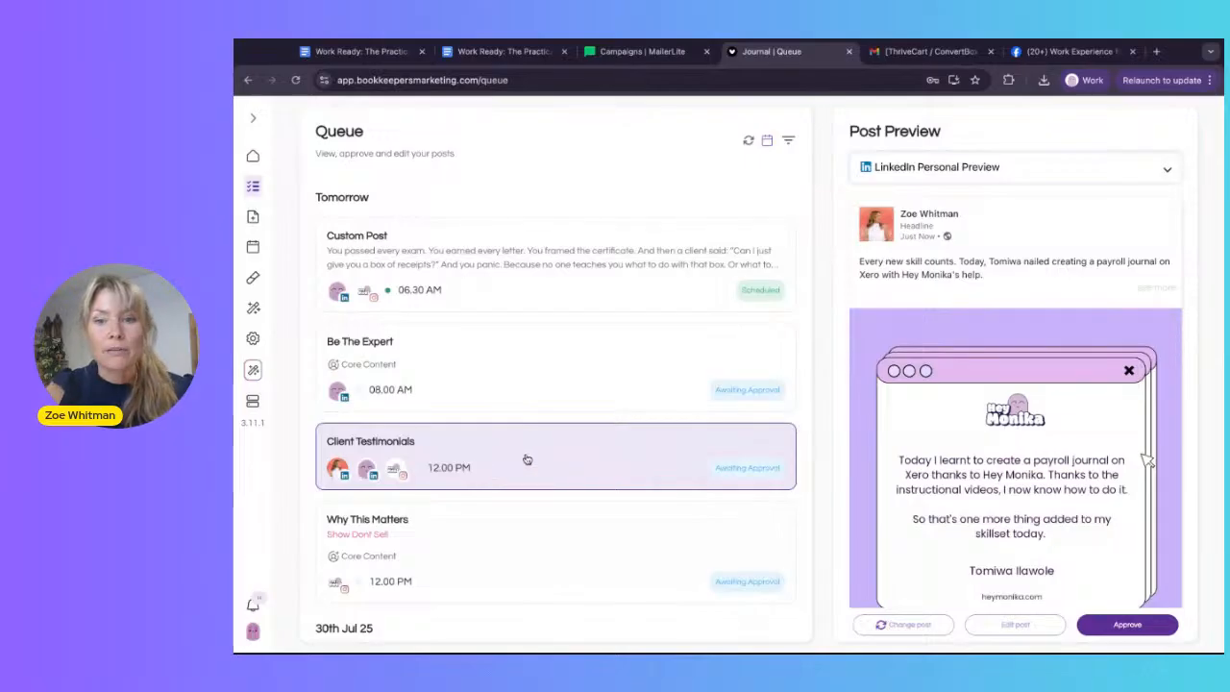
scroll(986, 507, "down", 1)
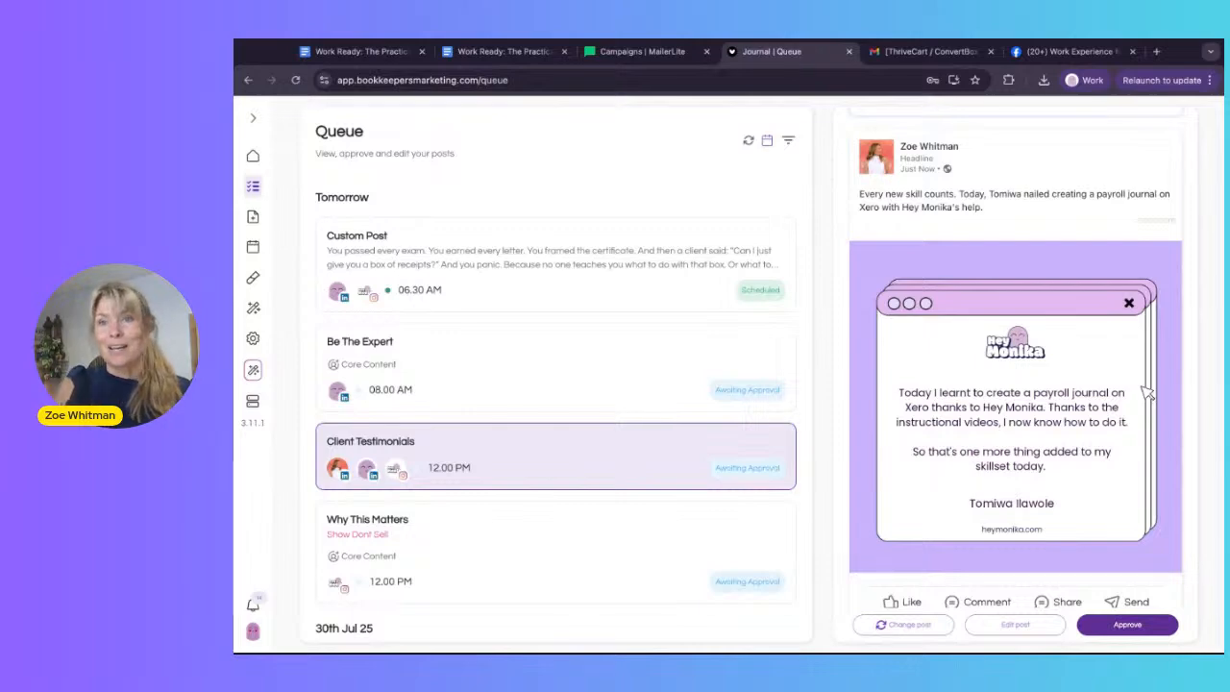
Step: Edit the Client Testimonials post to use the Portrait design style and approve it
left_click(1019, 625)
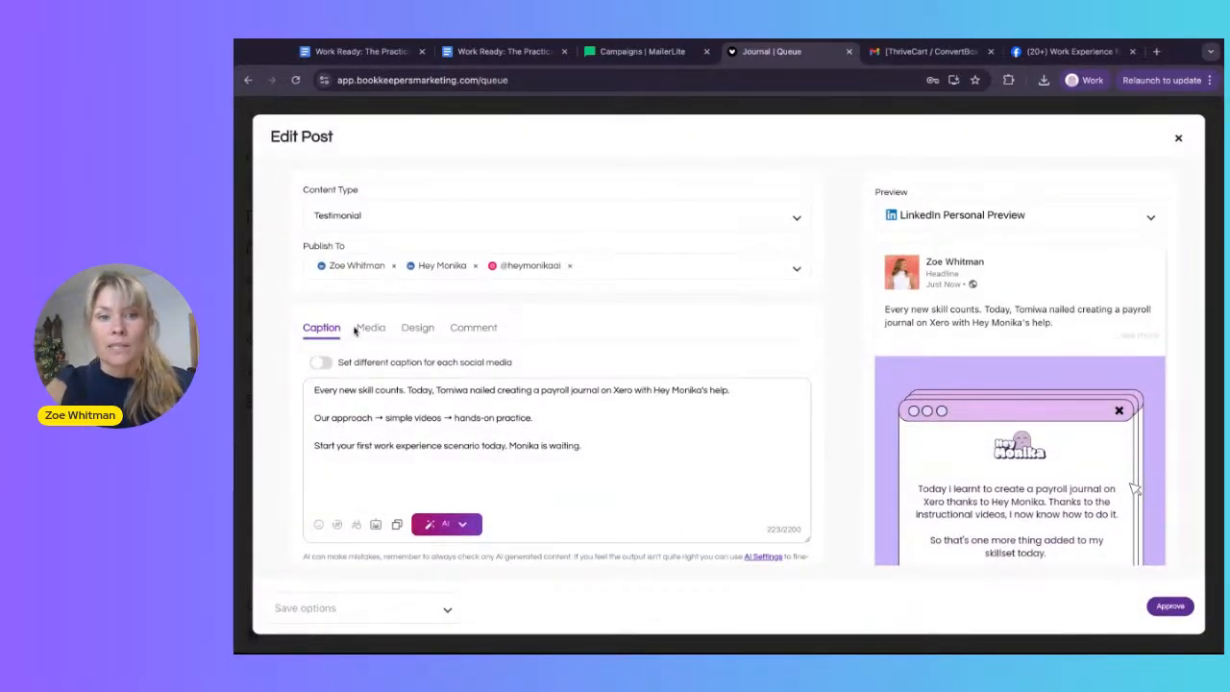
left_click(416, 327)
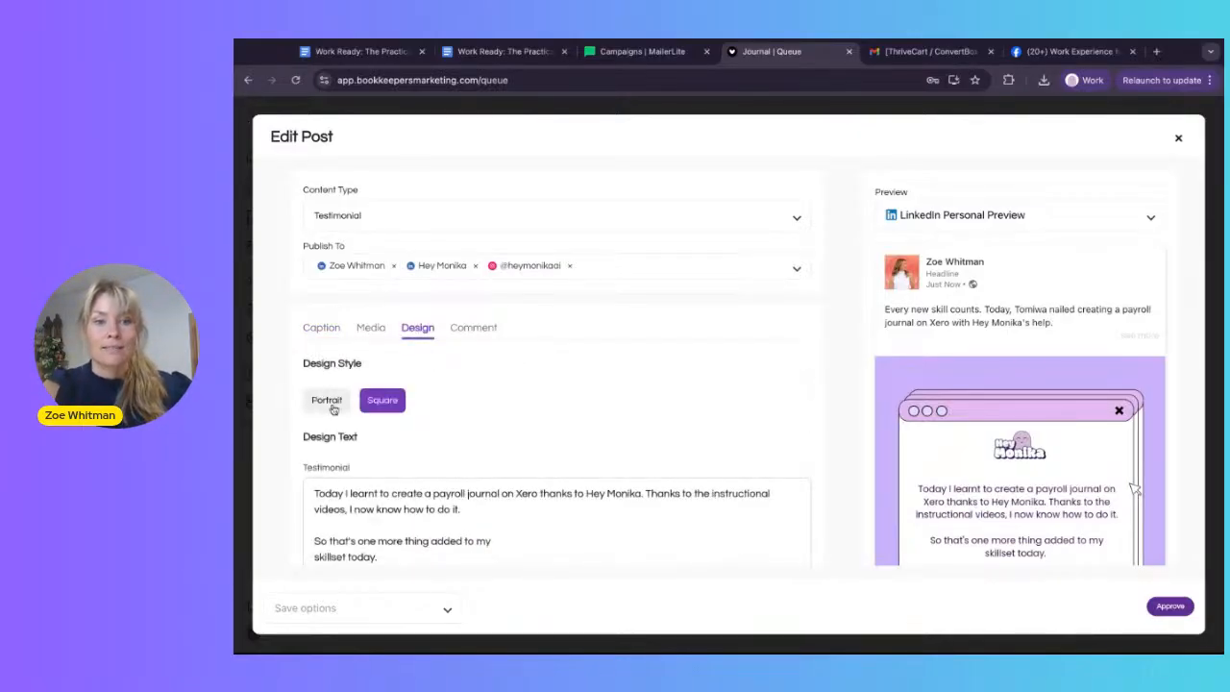
scroll(820, 436, "down", 2)
scroll(1007, 405, "down", 2)
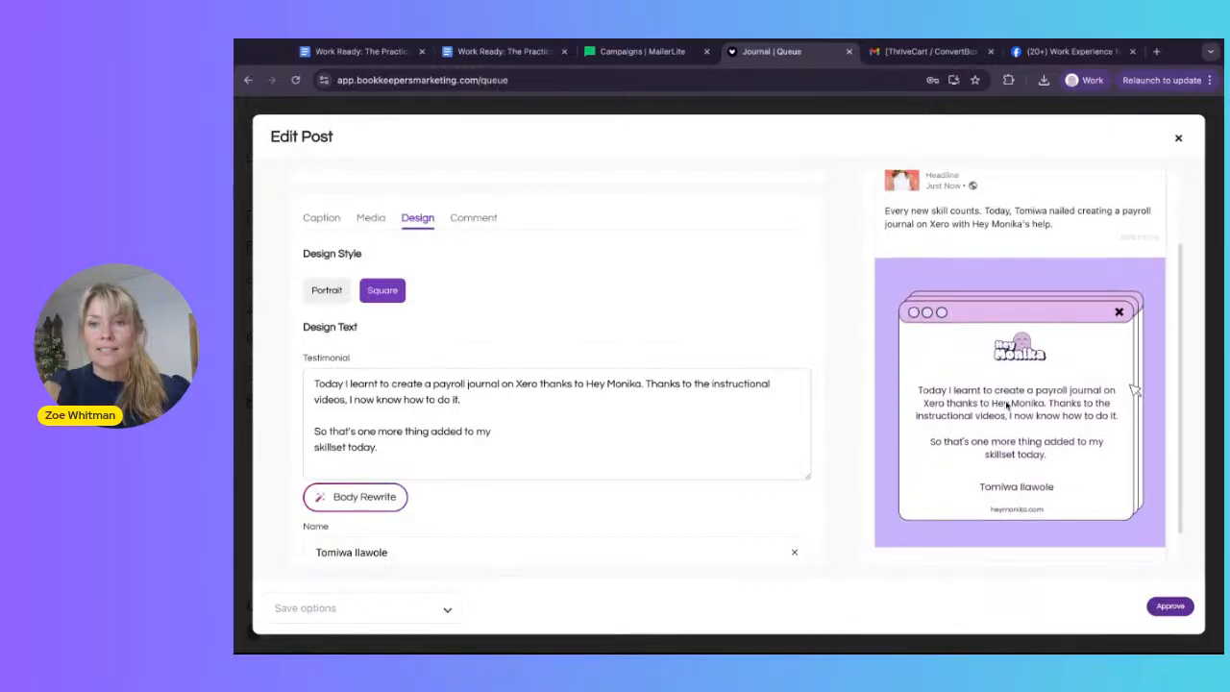
left_click(328, 292)
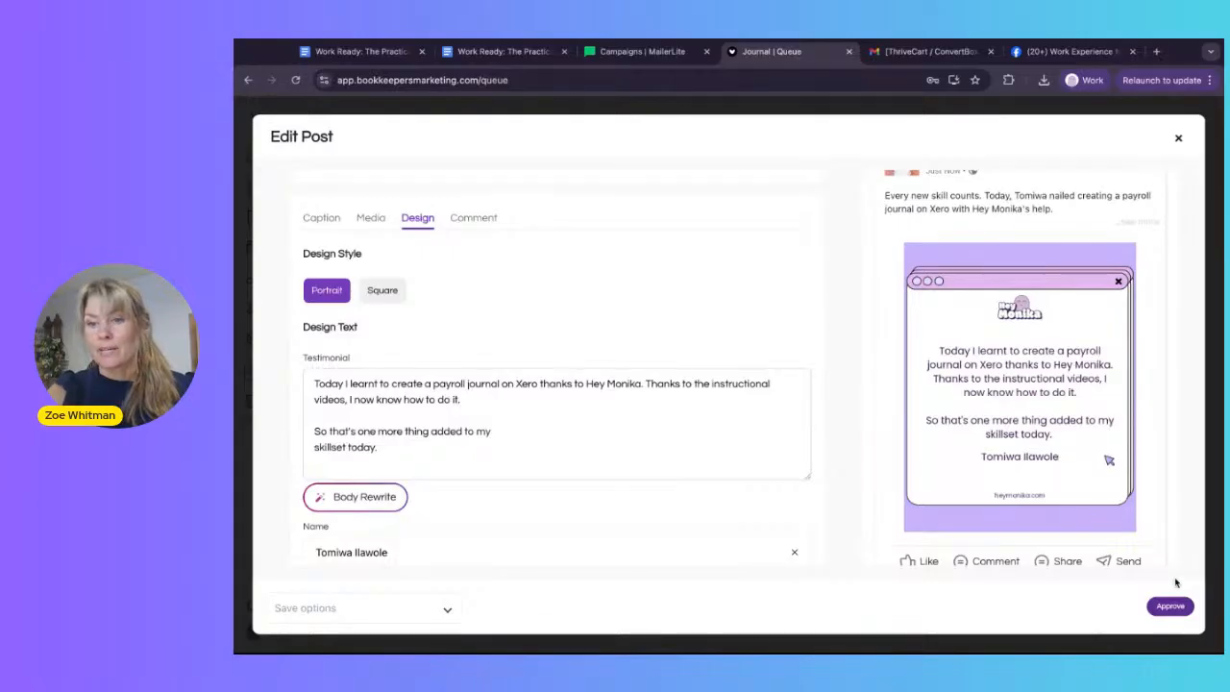
scroll(541, 420, "up", 2)
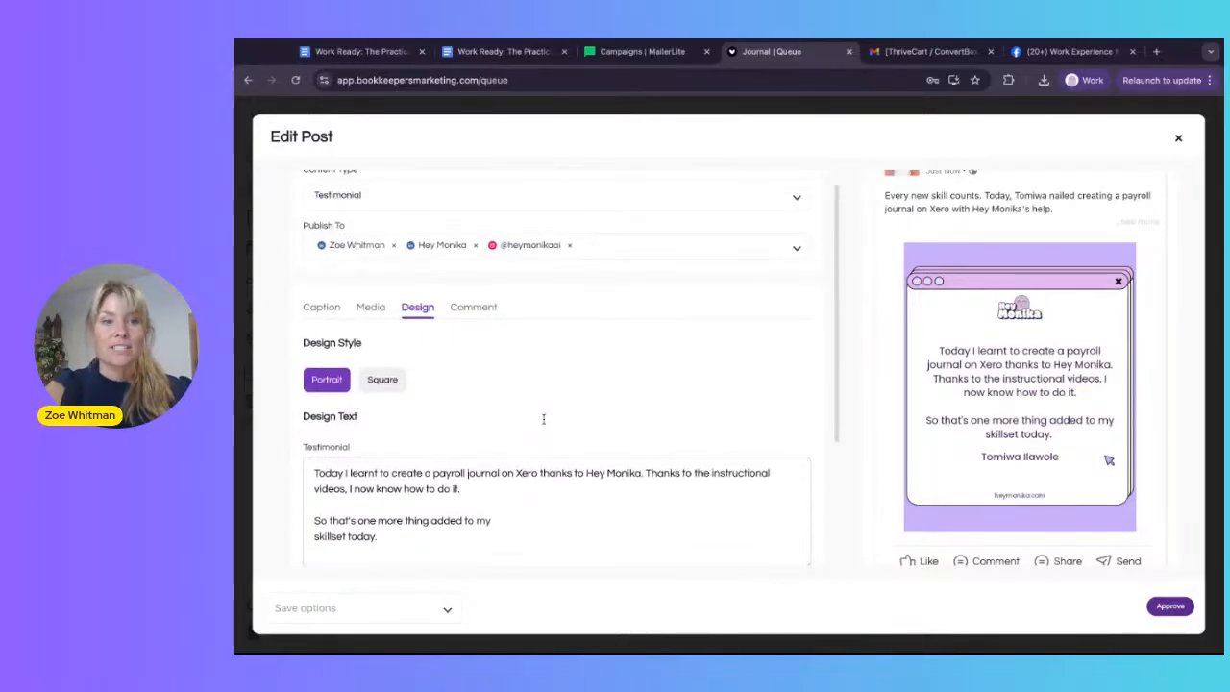
scroll(543, 419, "down", 3)
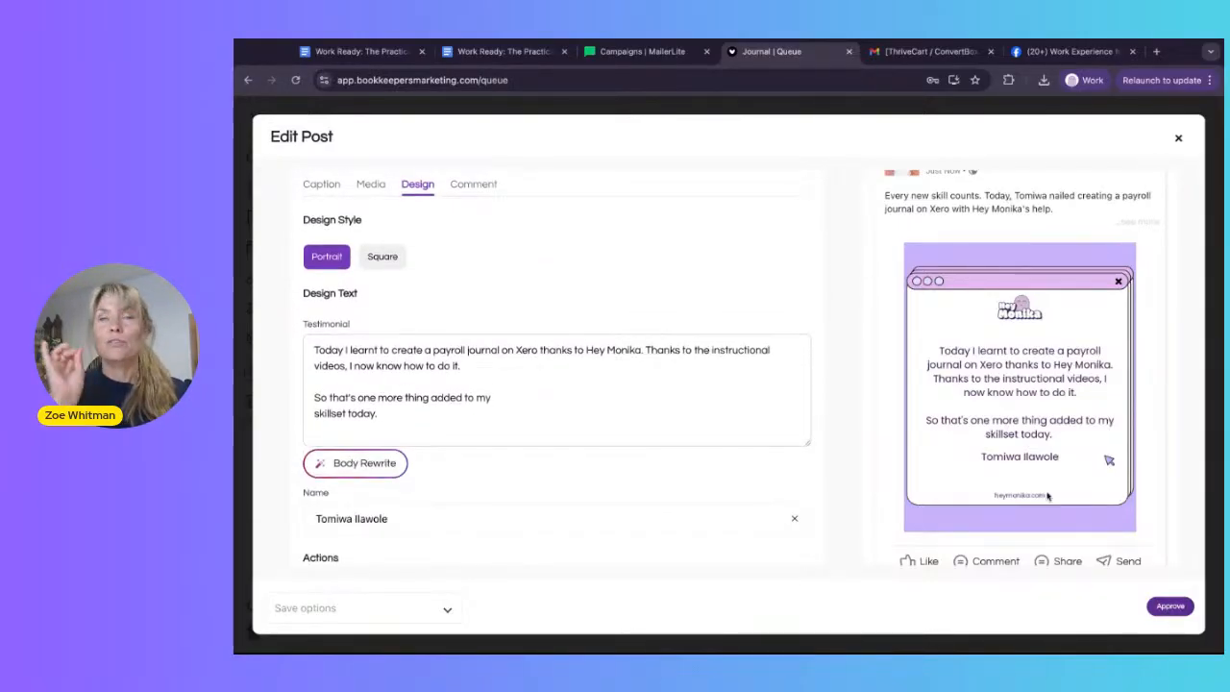
left_click(1179, 608)
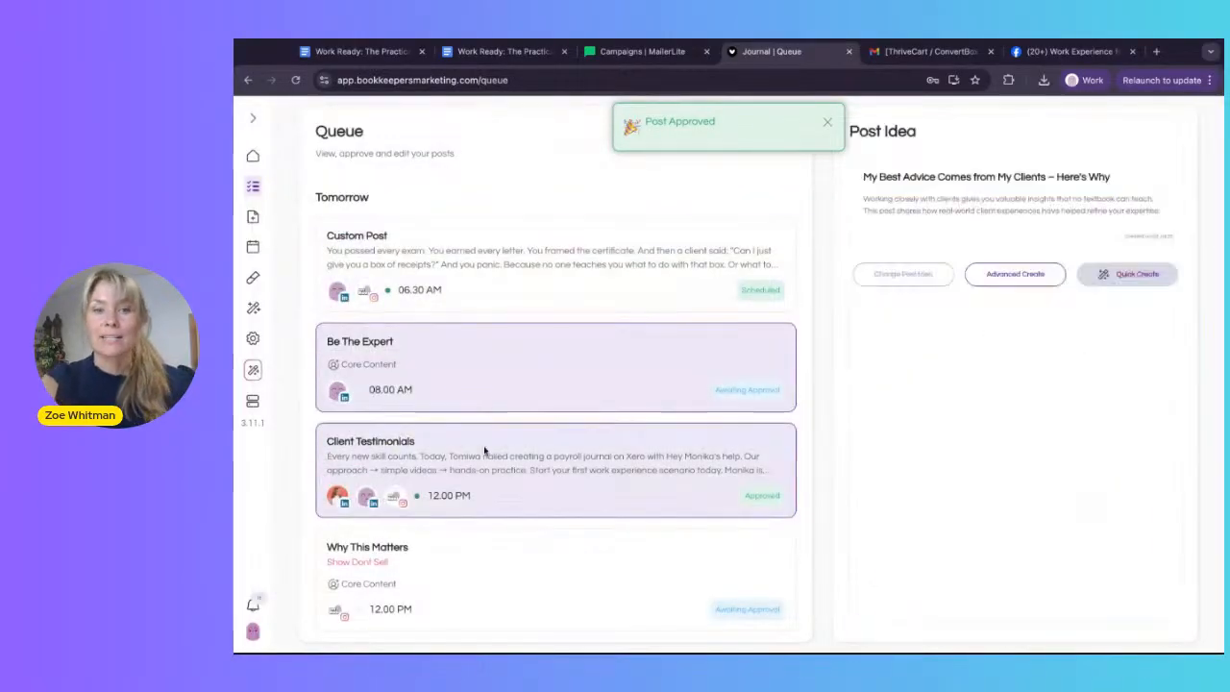
Step: Preview the approved Client Testimonials post and open the post idea for tomorrow's 08.00 AM Be The Expert post
left_click(634, 505)
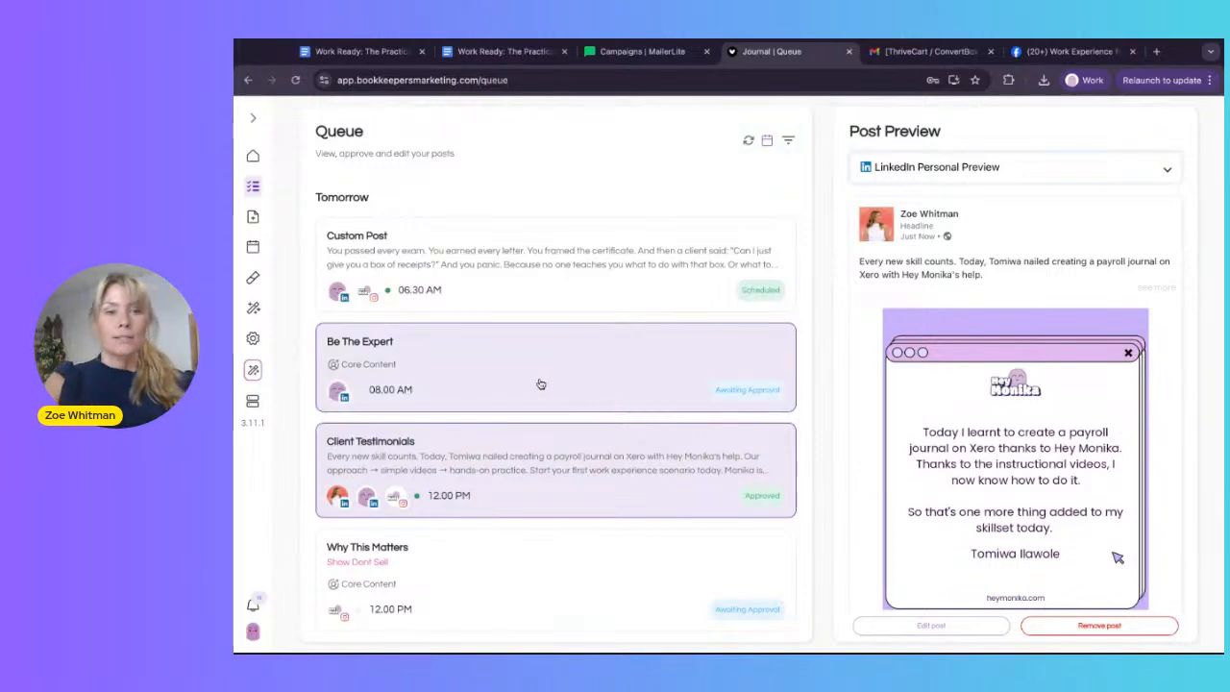
left_click(496, 361)
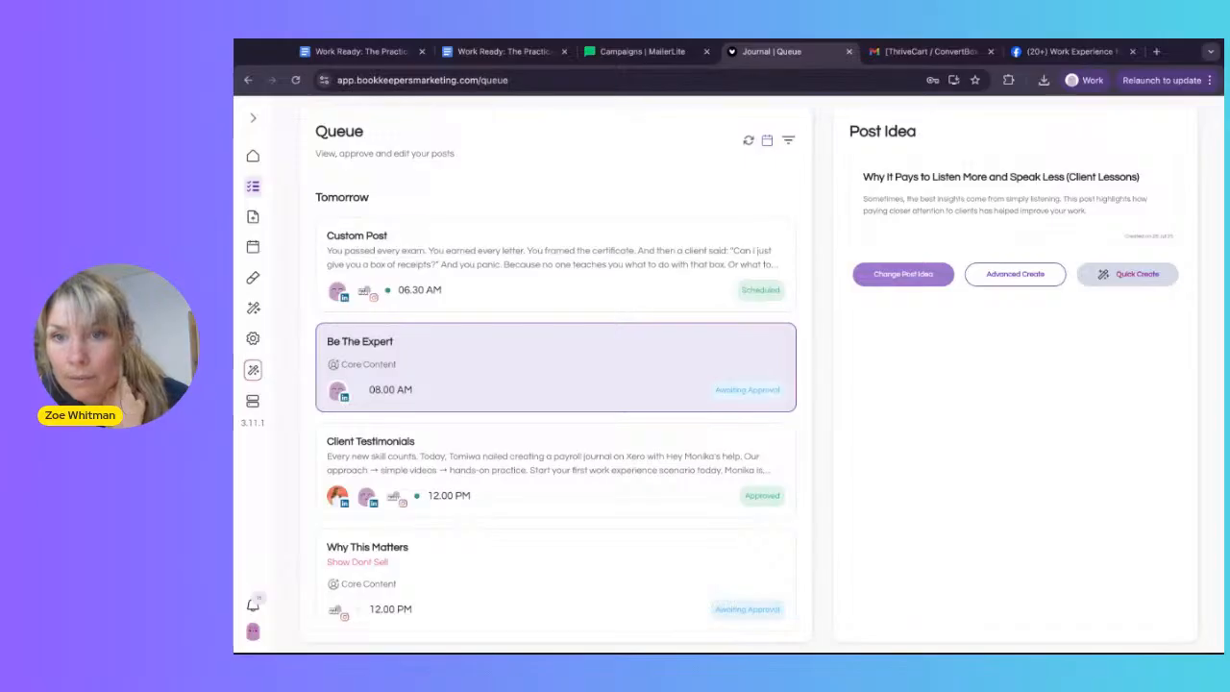
left_click(903, 275)
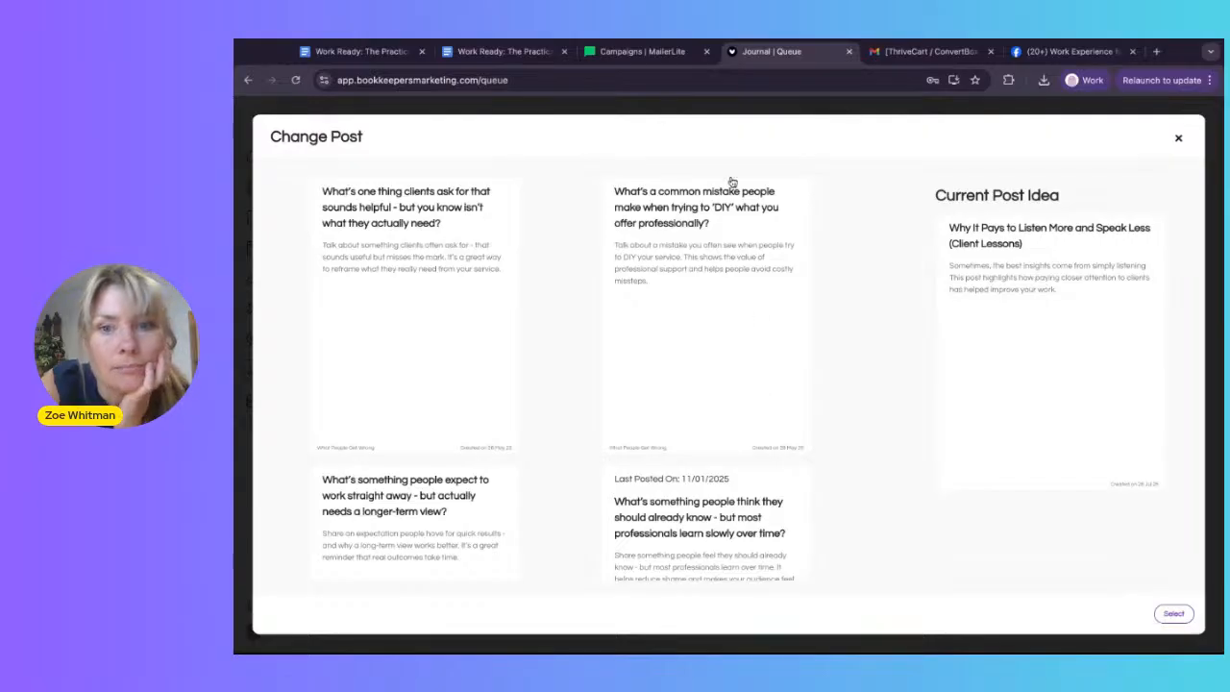
scroll(724, 319, "down", 3)
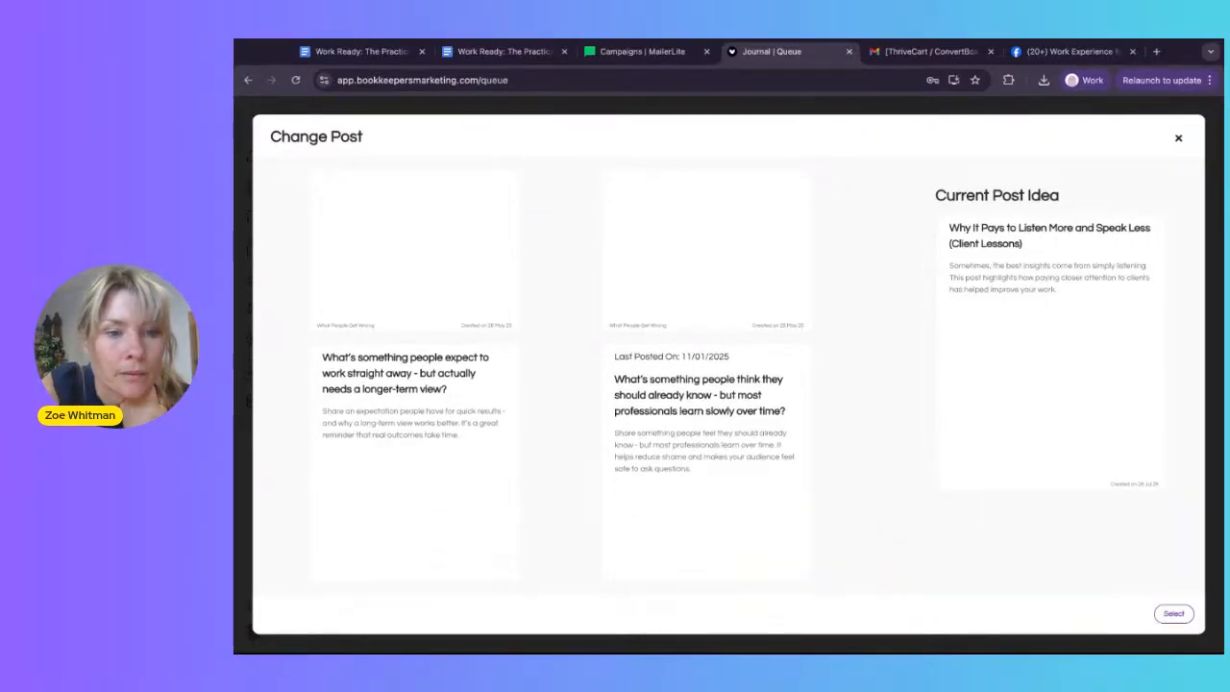
left_click(406, 387)
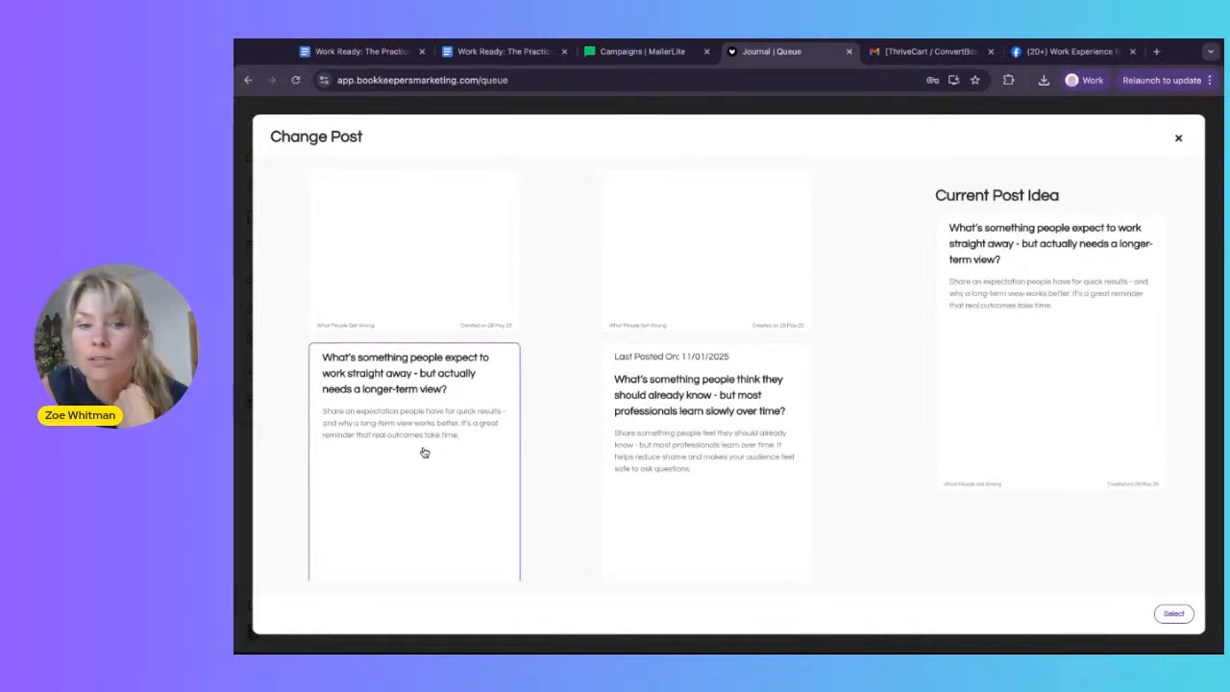
left_click(1175, 613)
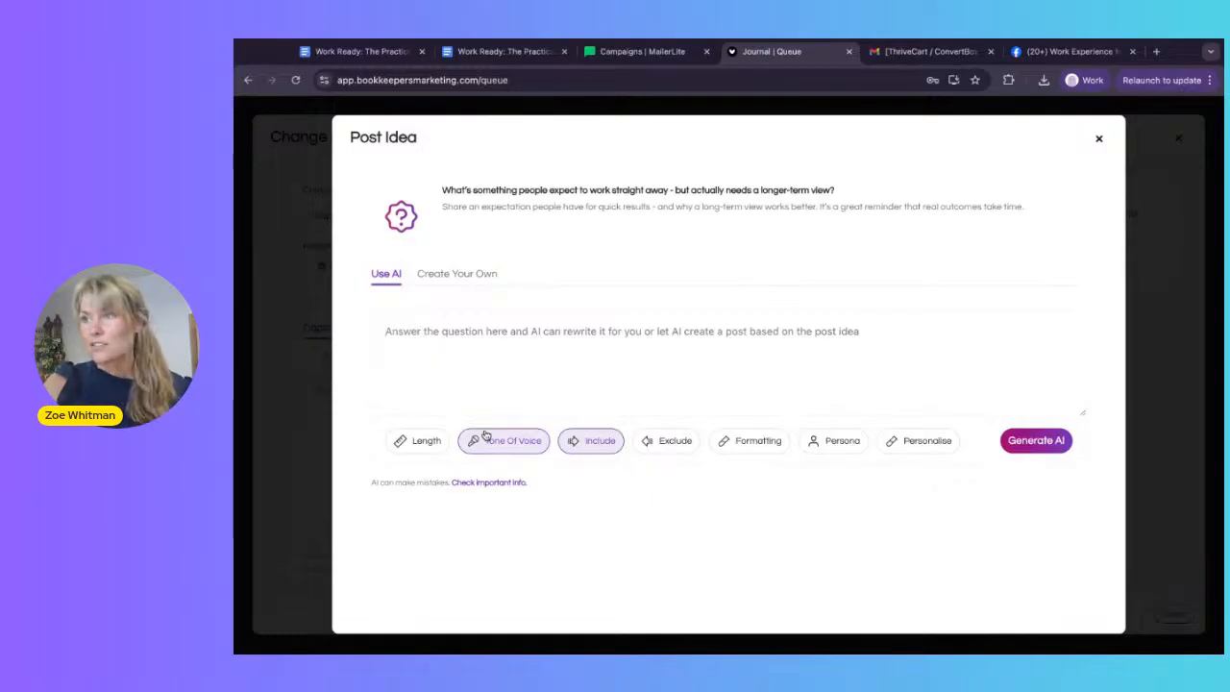
left_click(1099, 138)
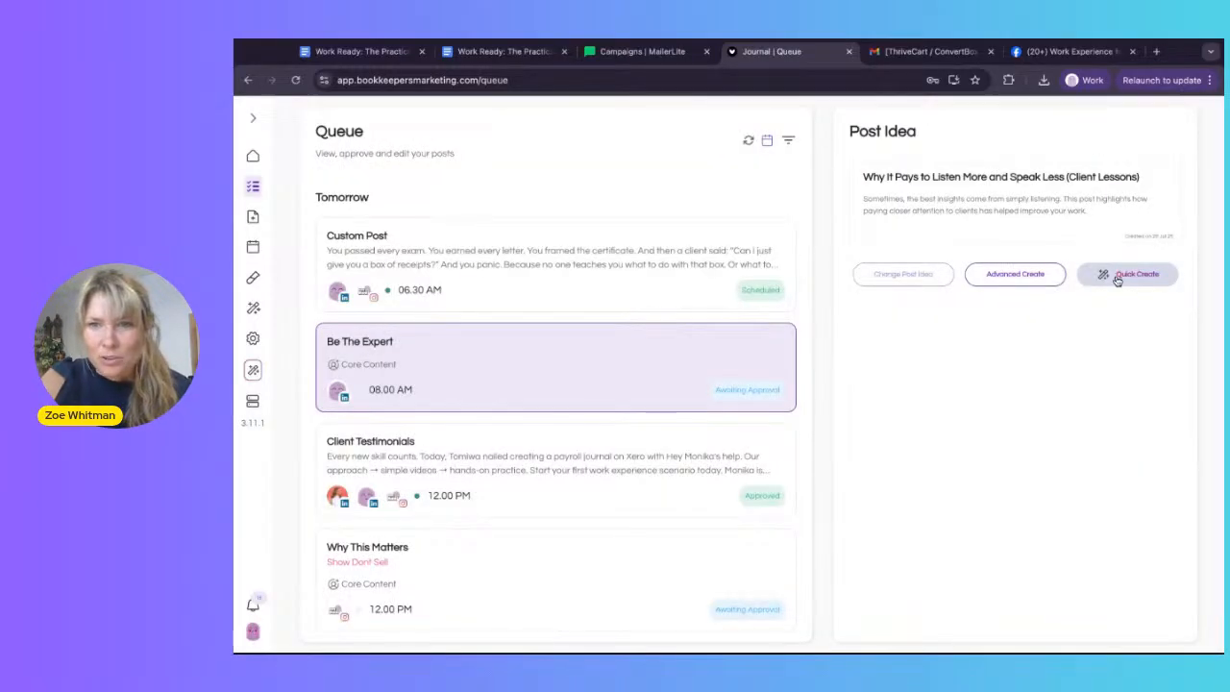
Step: Change the Be The Expert post's idea to "What's something people expect to work straight away - but actually needs a longer-term view?"
left_click(904, 274)
scroll(431, 435, "down", 2)
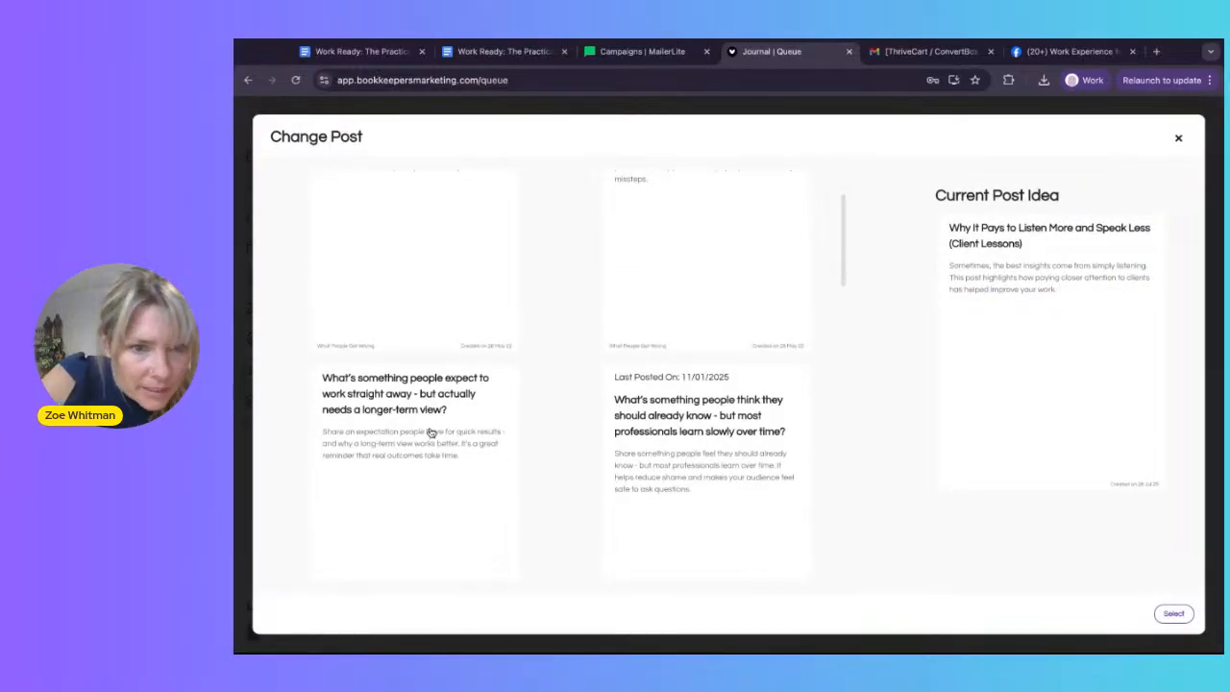
left_click(431, 435)
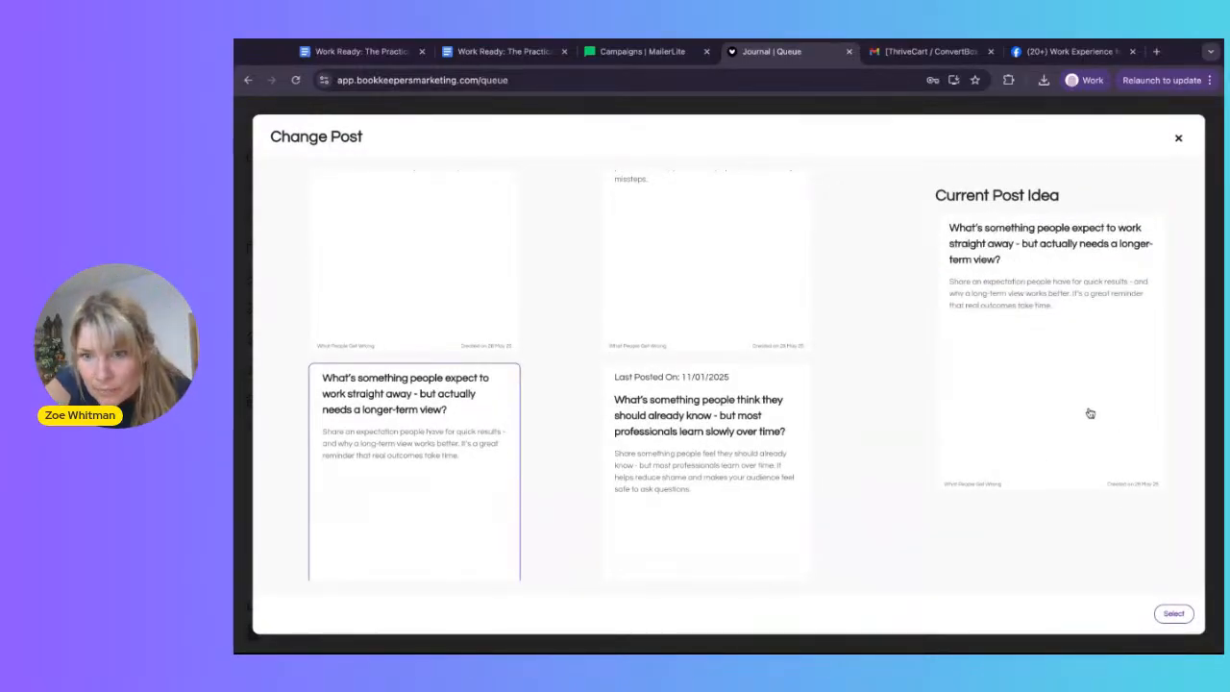
left_click(1174, 614)
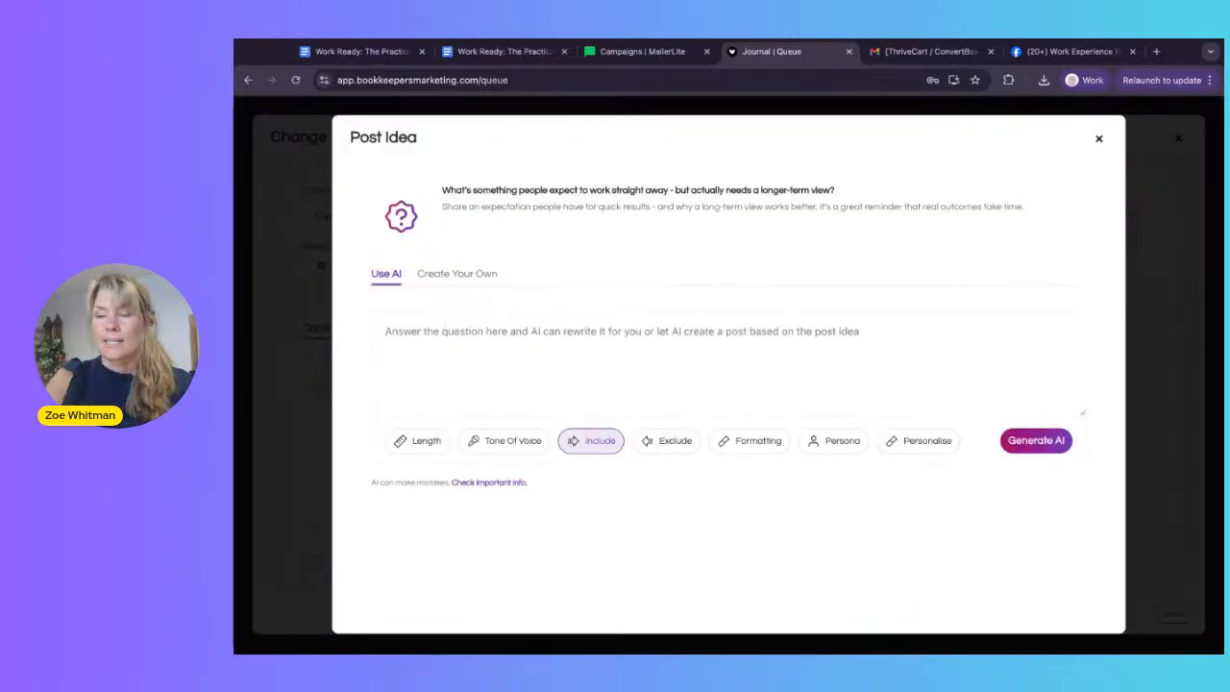
Step: Start the answer to the post idea with "We think that passing our exams is all we have to do to be a great bookkeeper,"
type("We think")
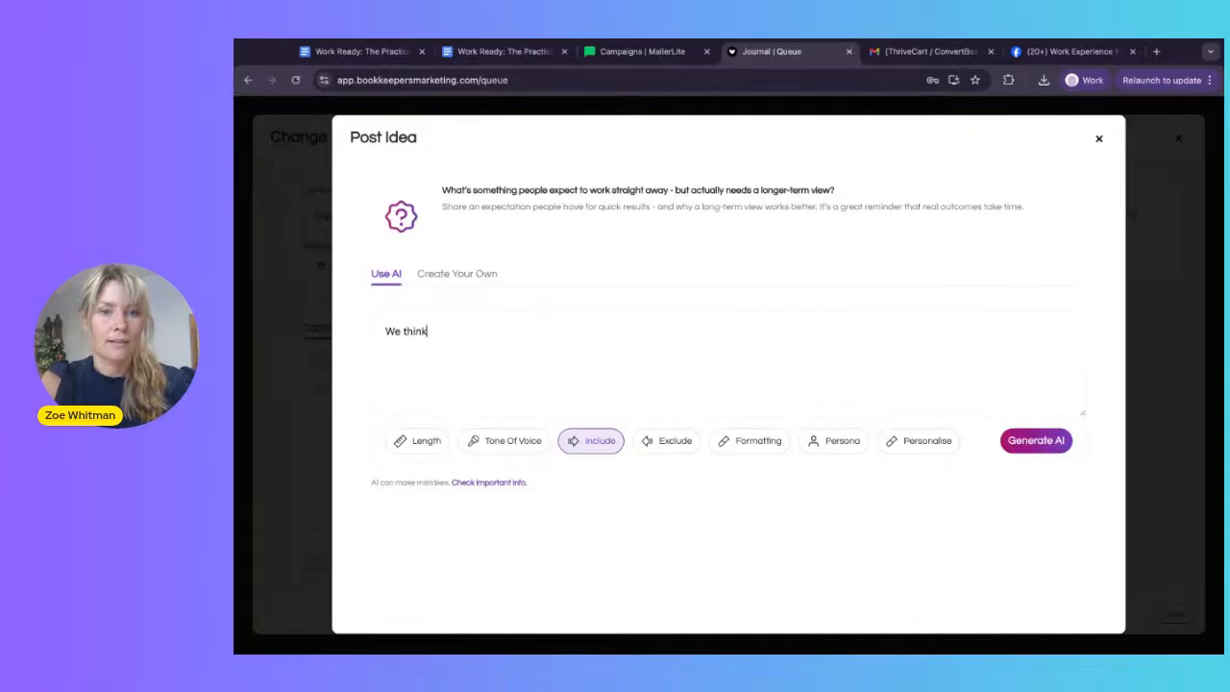
type(" that passing ")
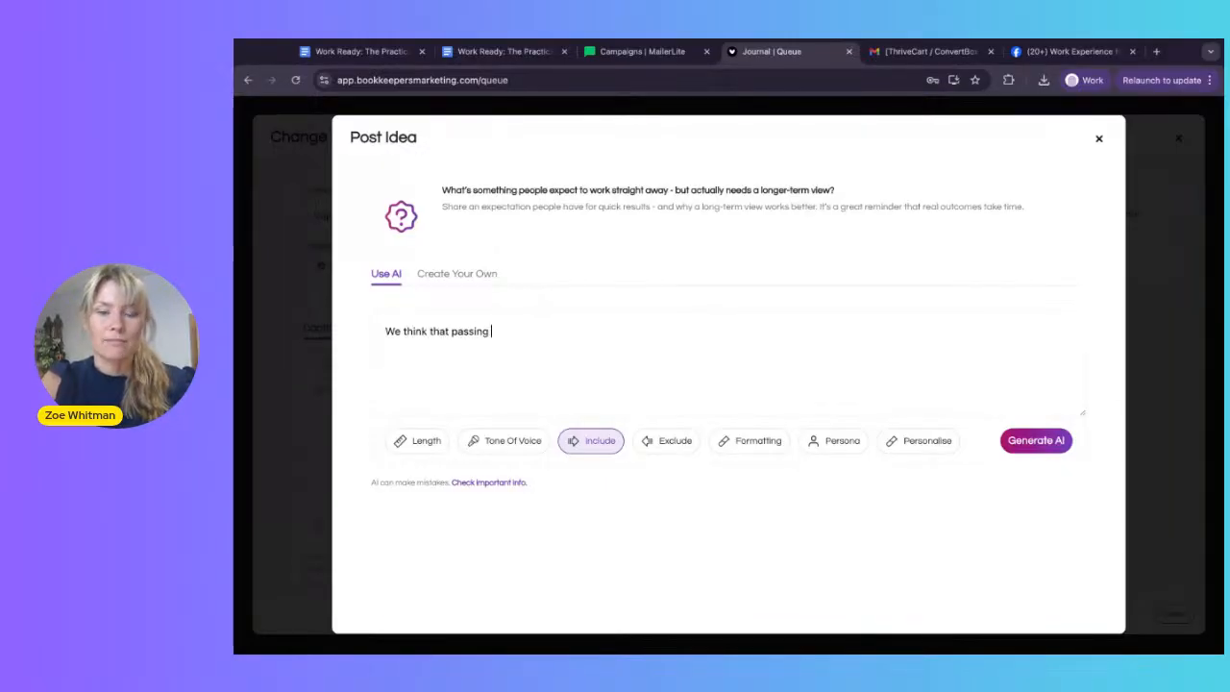
type("our exams is al")
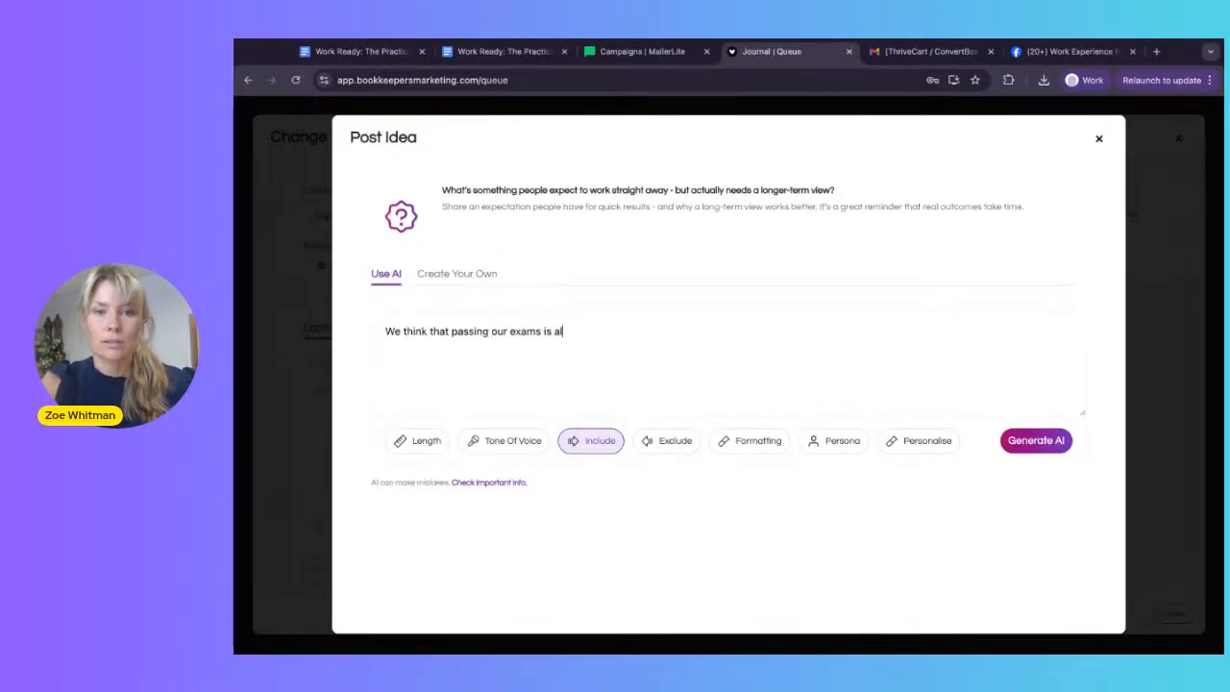
type("l we have to")
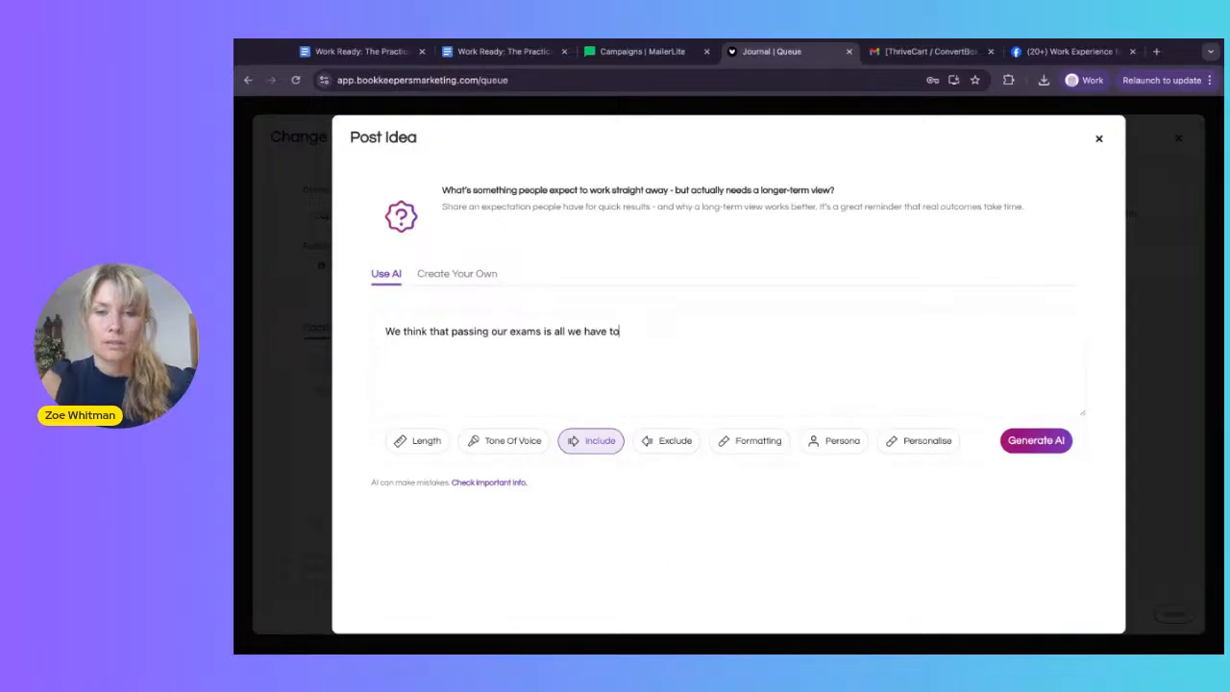
type(" do to be a great")
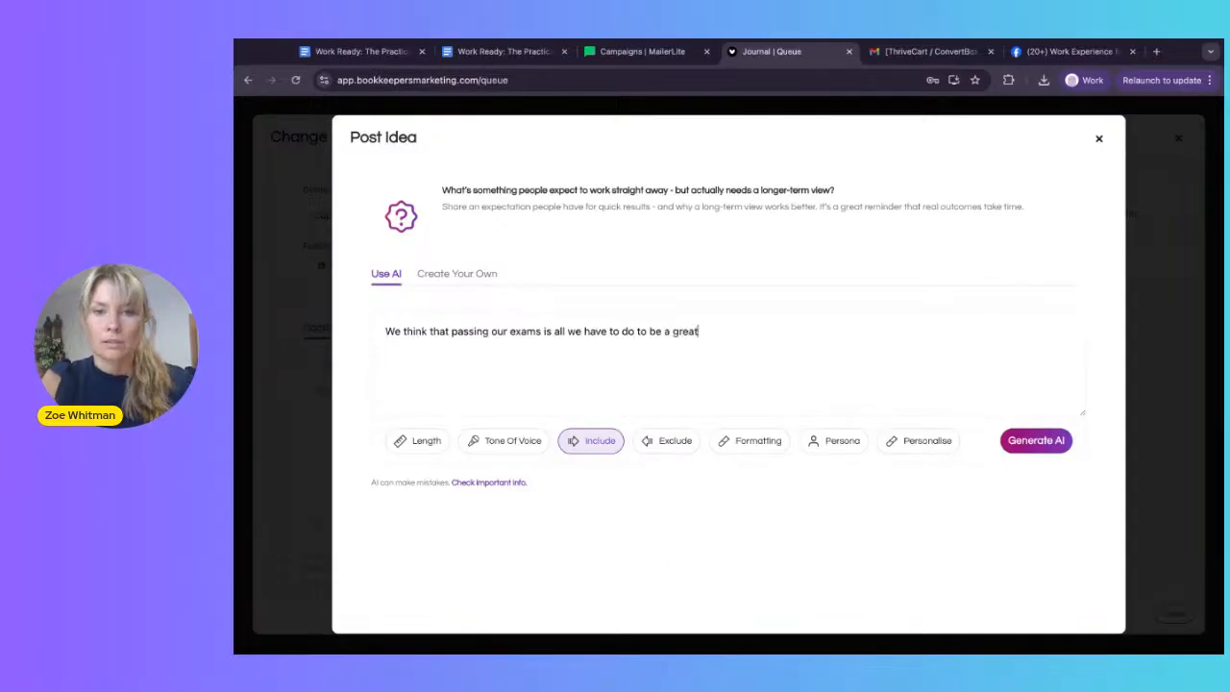
type(" bookkeeper, but it")
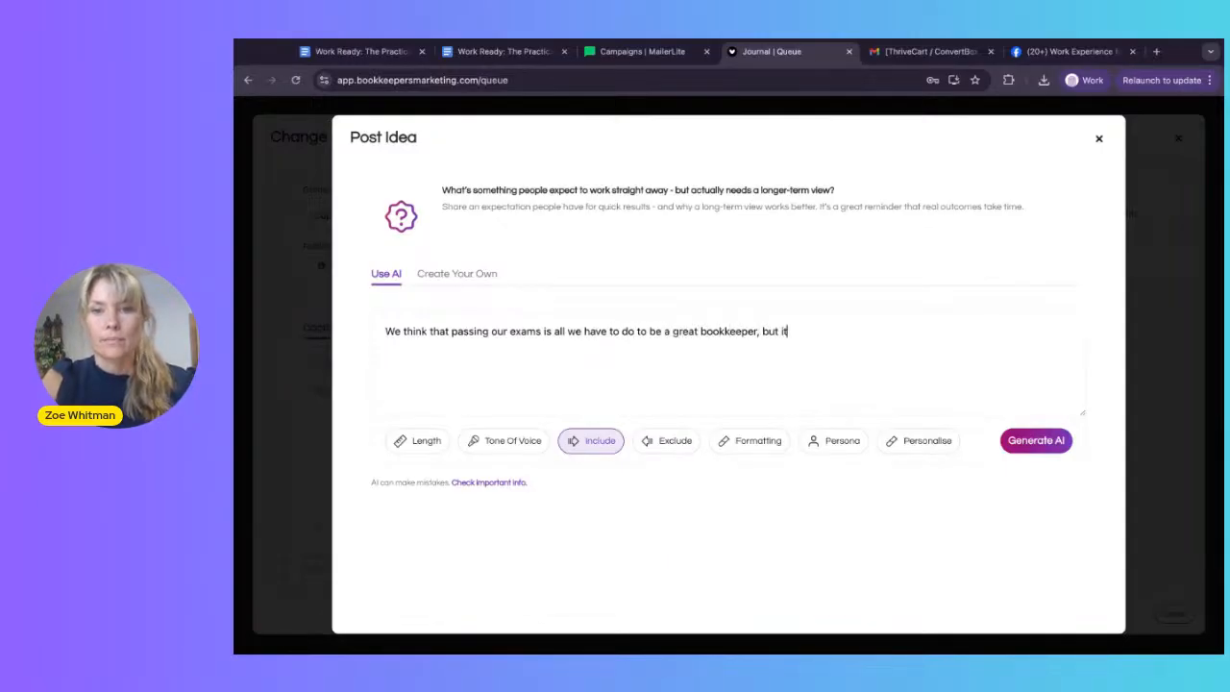
Step: Continue the answer with "but it takes time and practice to get used to real life scenarios and the kinds of questions people ask in real life."
type(" takes time and prac")
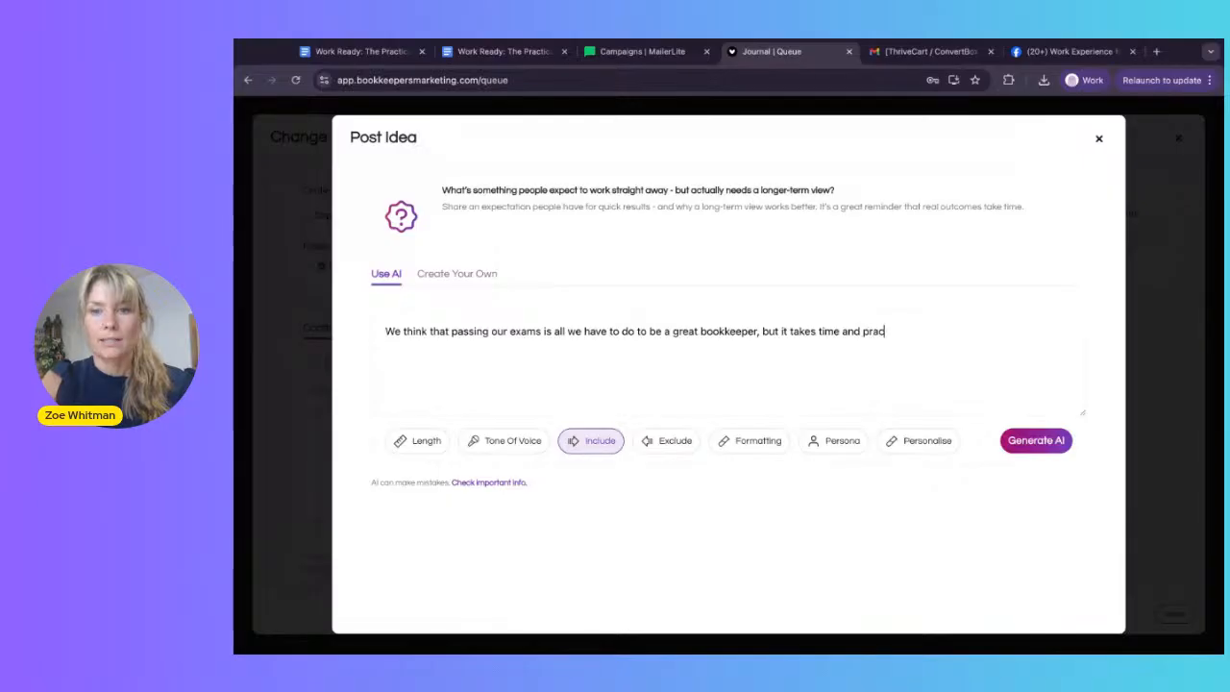
type("tice to get used to real life scen")
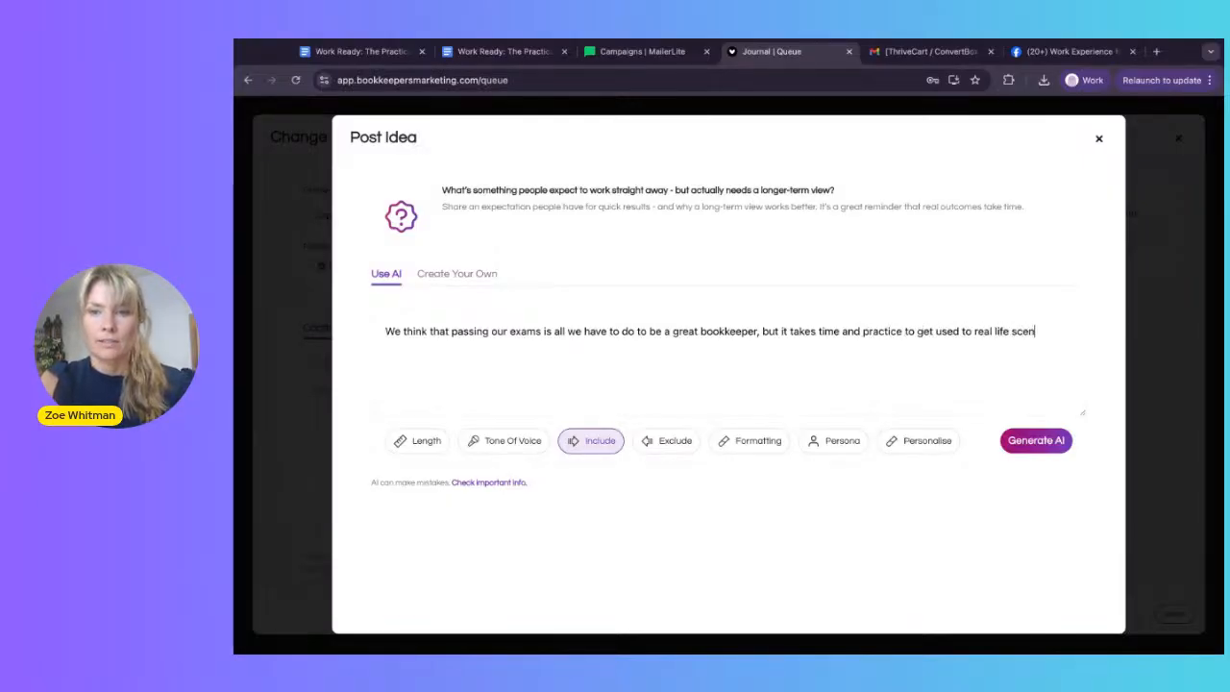
type("arios and t")
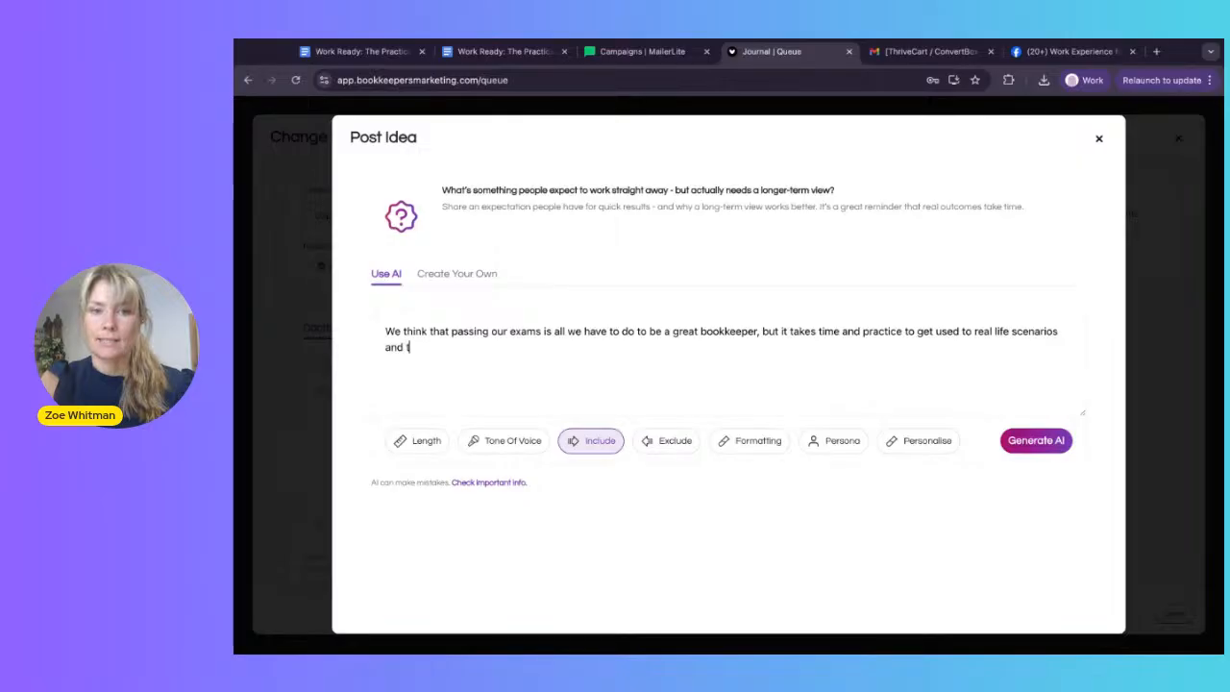
type("he kinds")
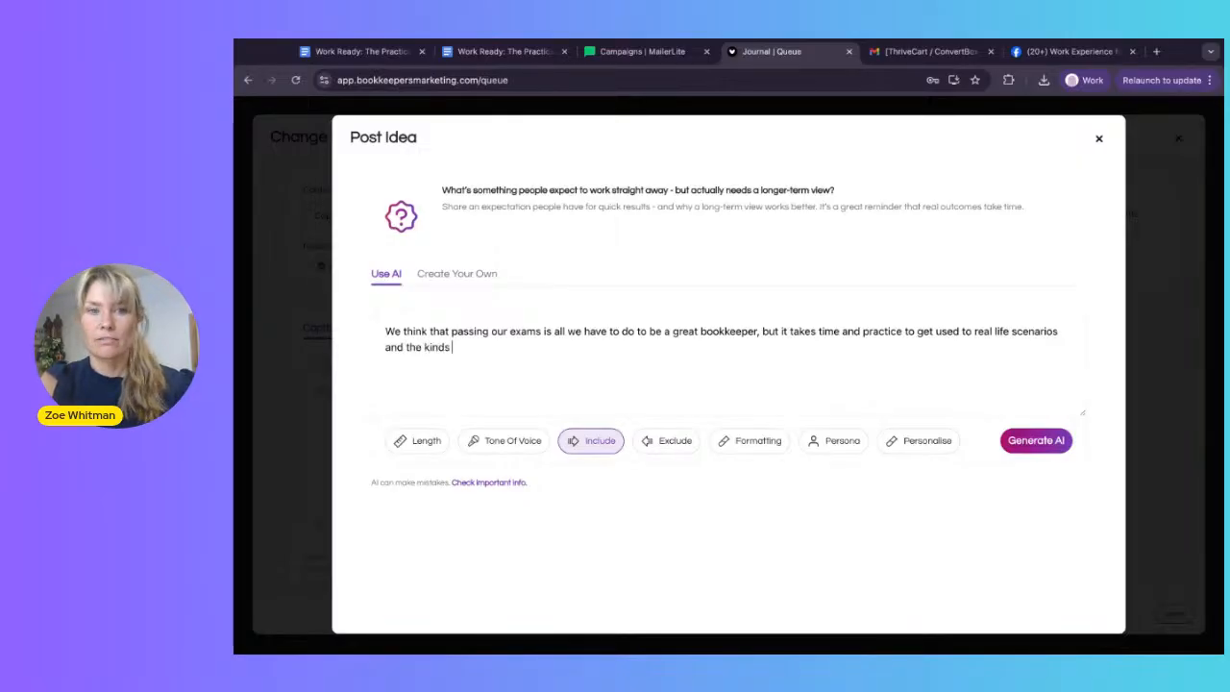
type(" of questions peopl")
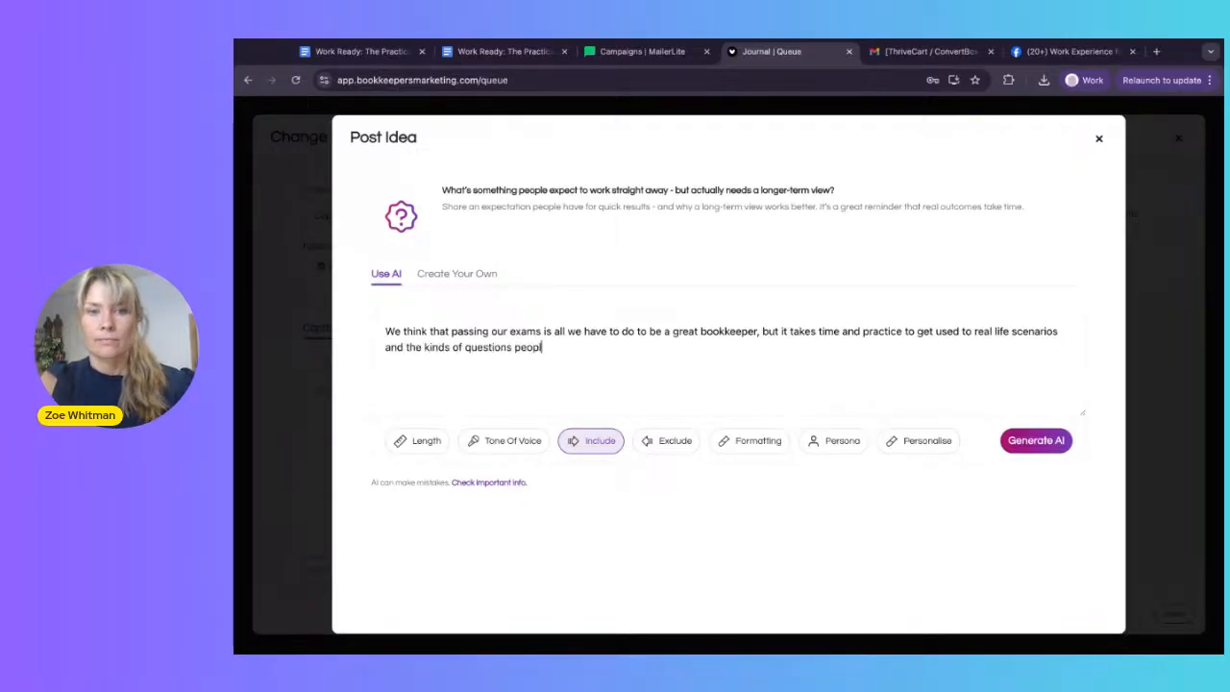
key("BackSpace")
key("BackSpace")
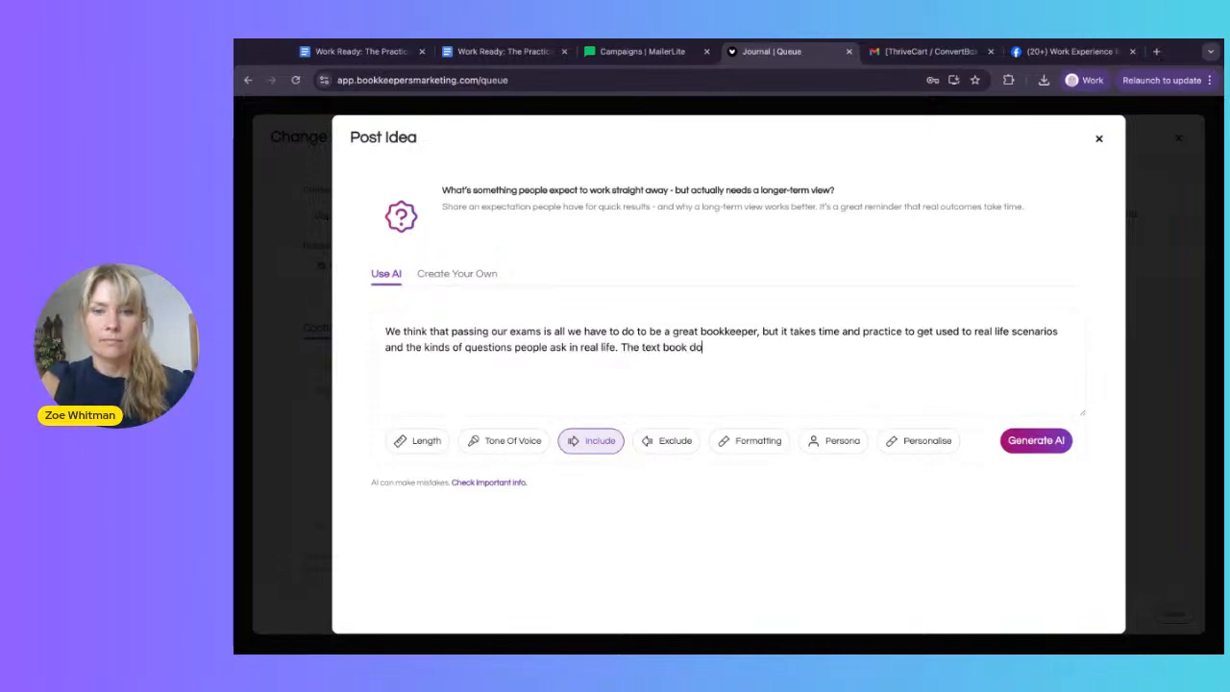
Step: Finish the answer with "The text book doesn't prepare you for what the paperwork actually looks like or the queries you will really receive."
type("repare you")
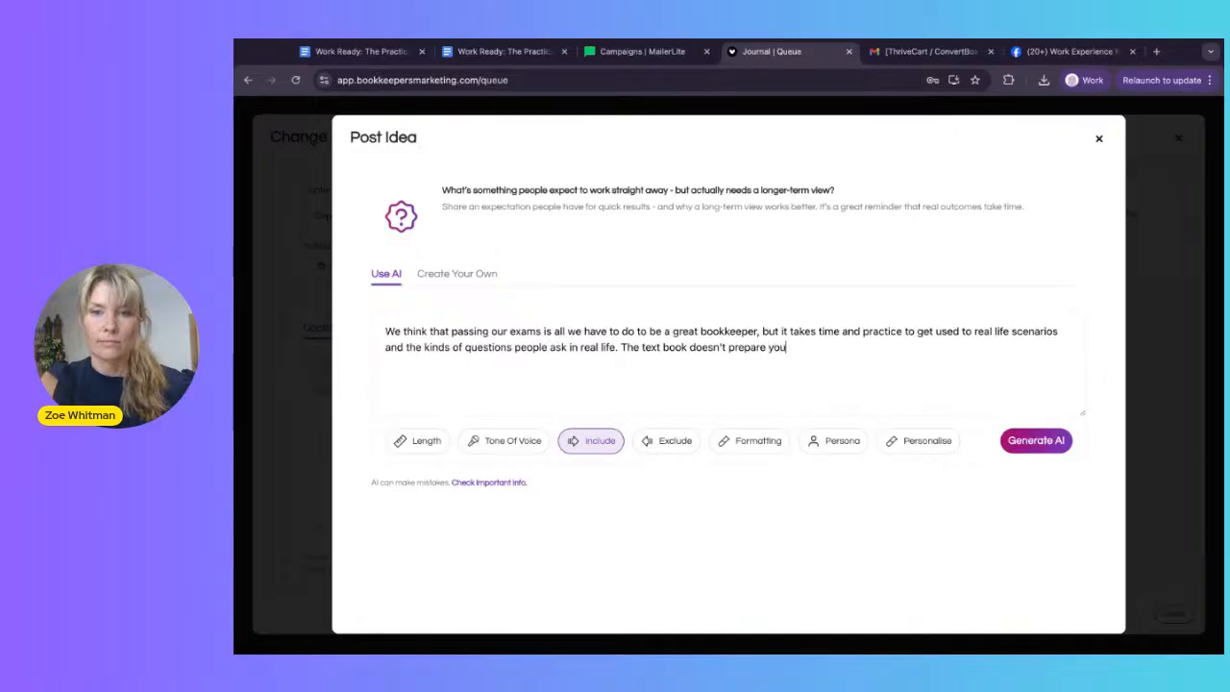
type(" for what th")
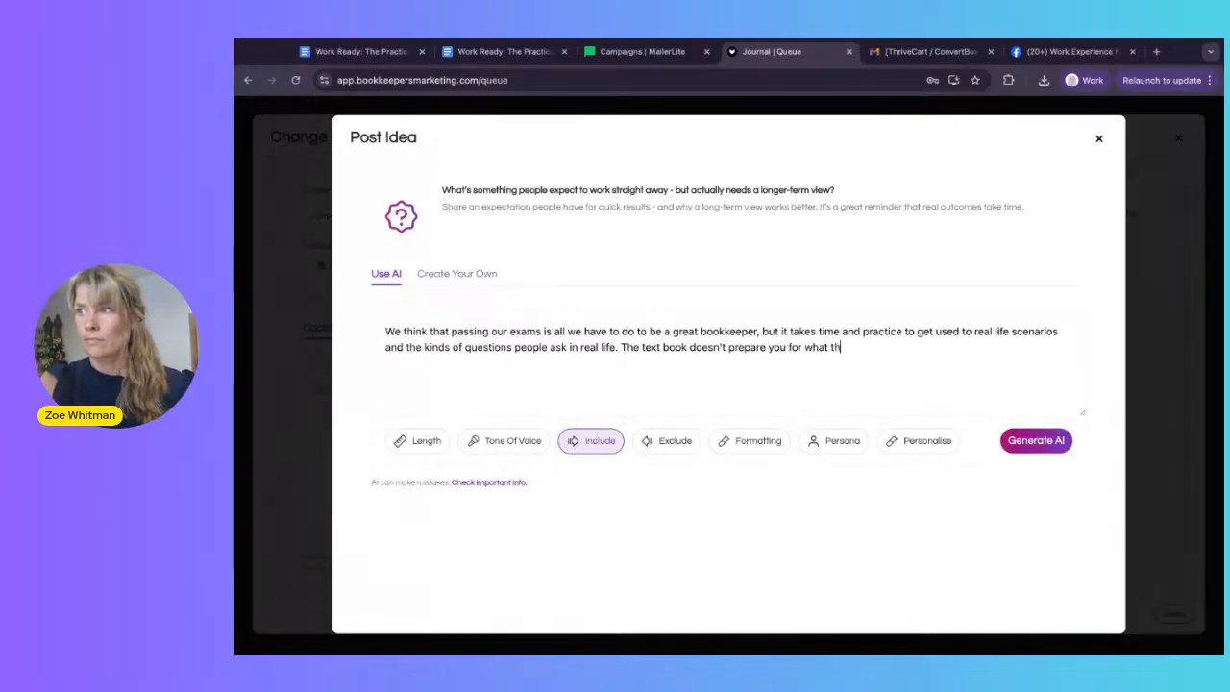
type("e paperwork ea")
key("BackSpace")
key("BackSpace")
type("ac")
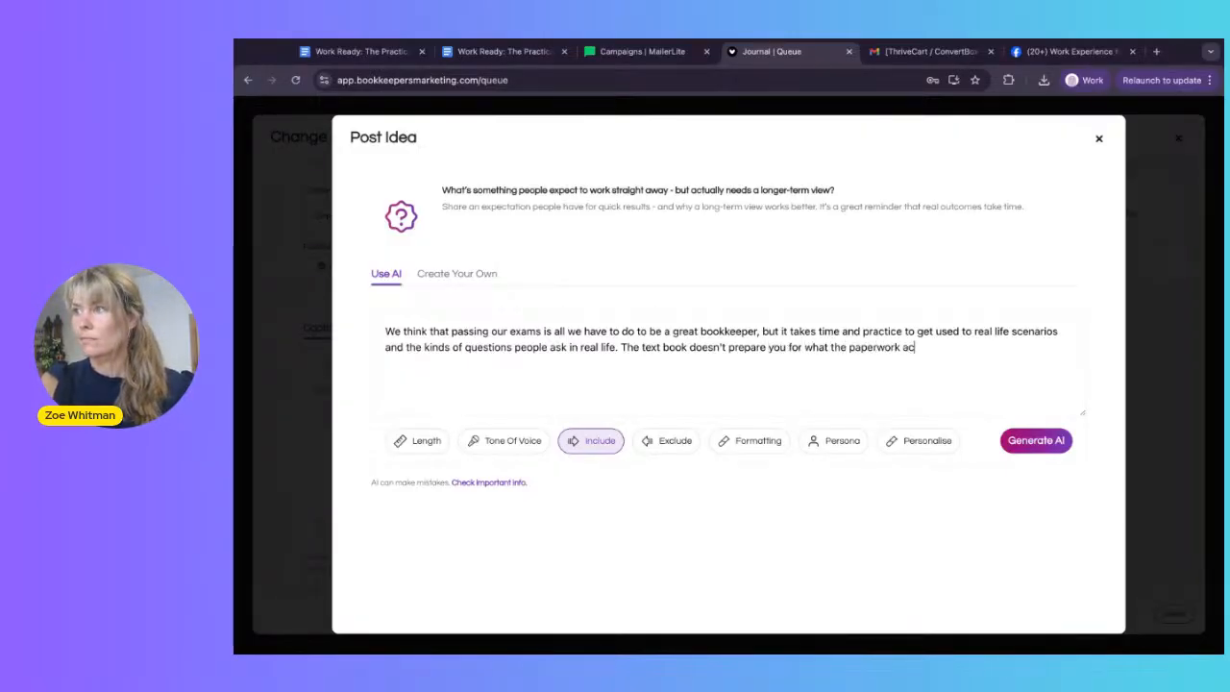
type("tually loo")
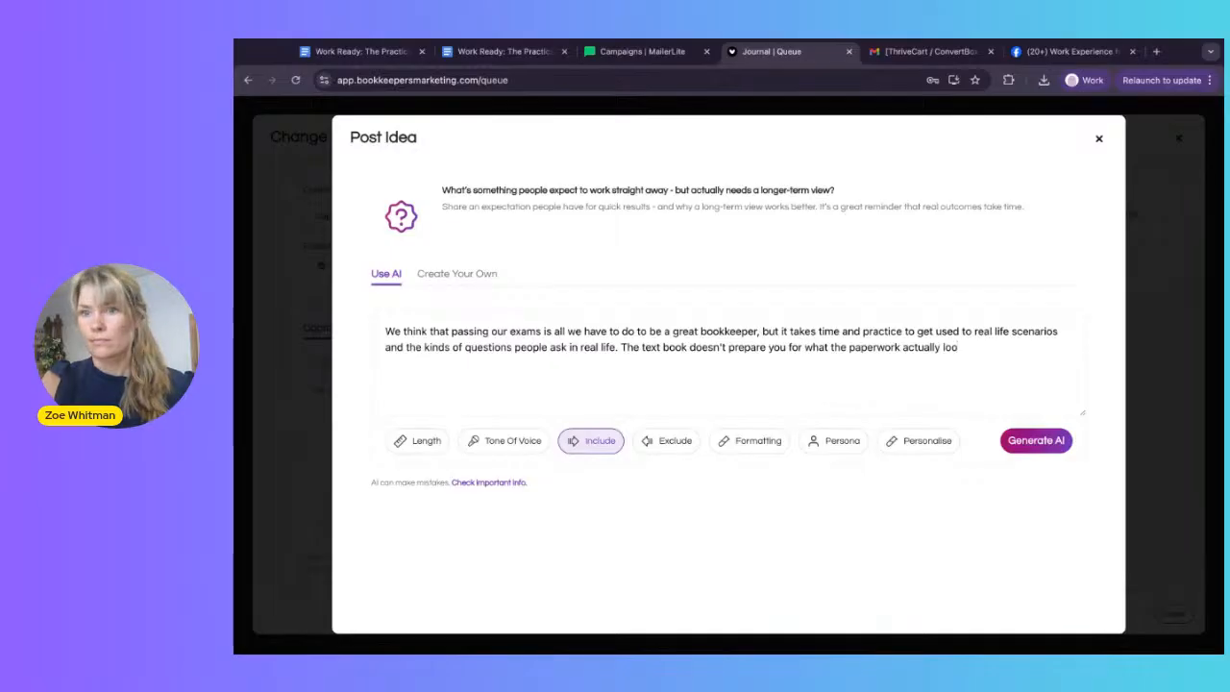
type("ks like o")
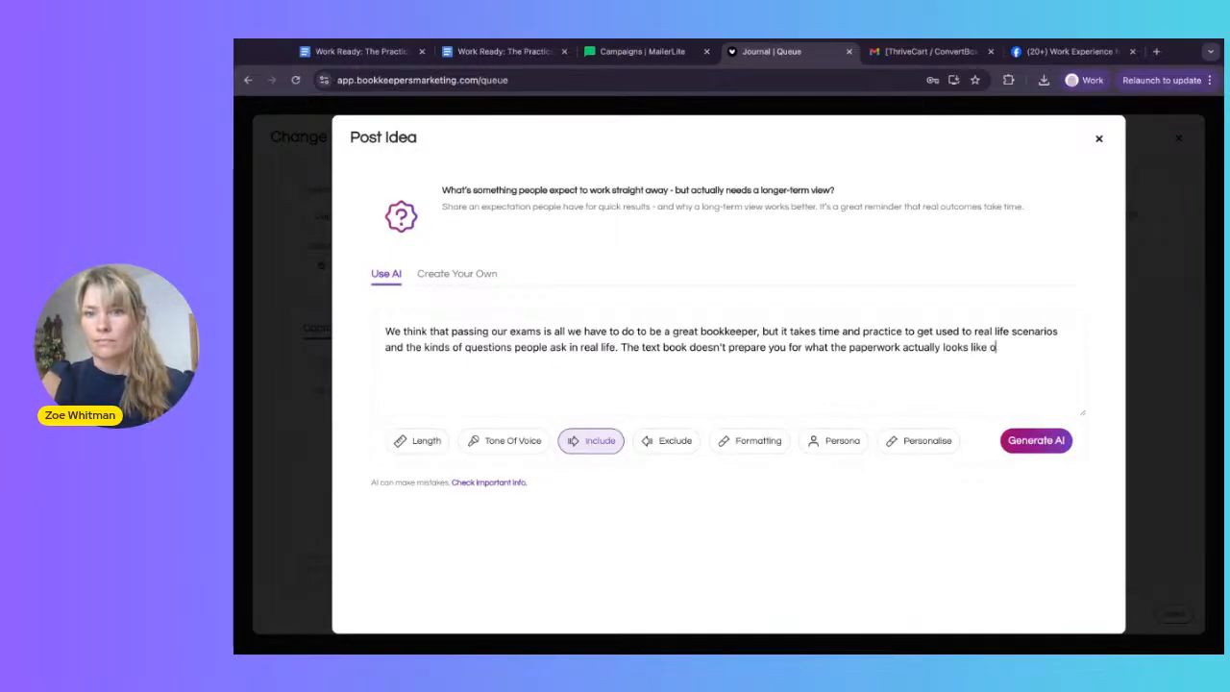
type("r the queries you will really receive.")
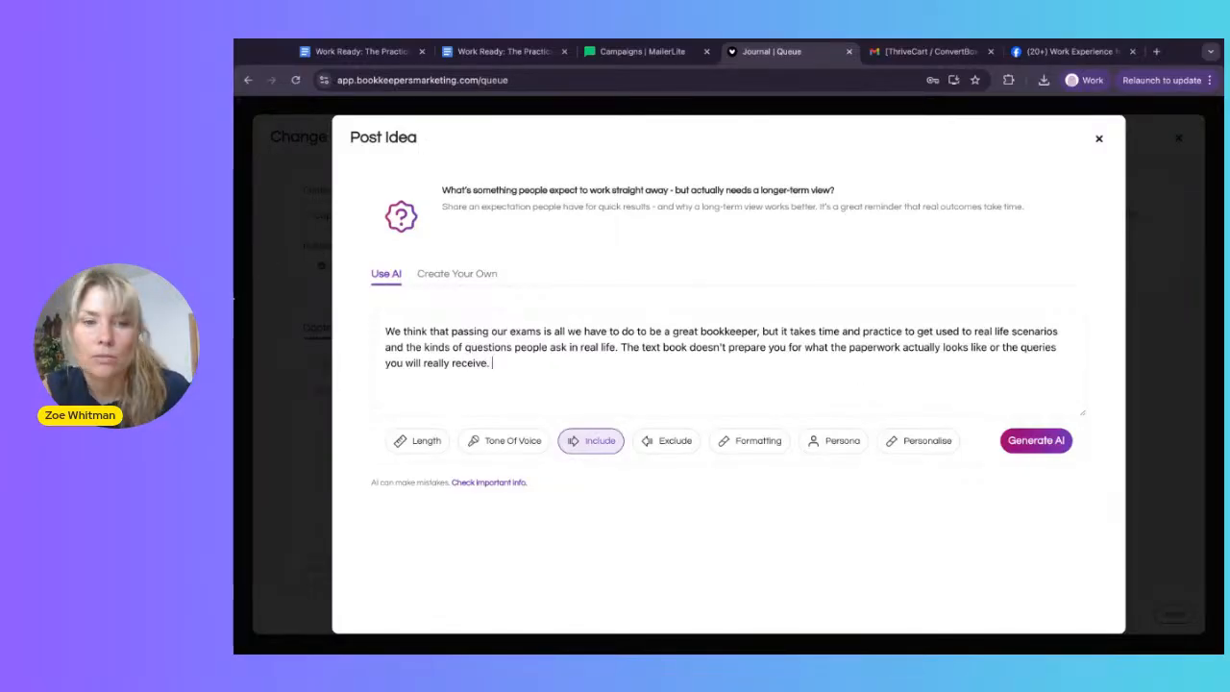
Step: Set the AI caption to Medium (80 - 100 words), the Hey Monika - Supportive and Approachable tone, and include a Call to Action
left_click(413, 441)
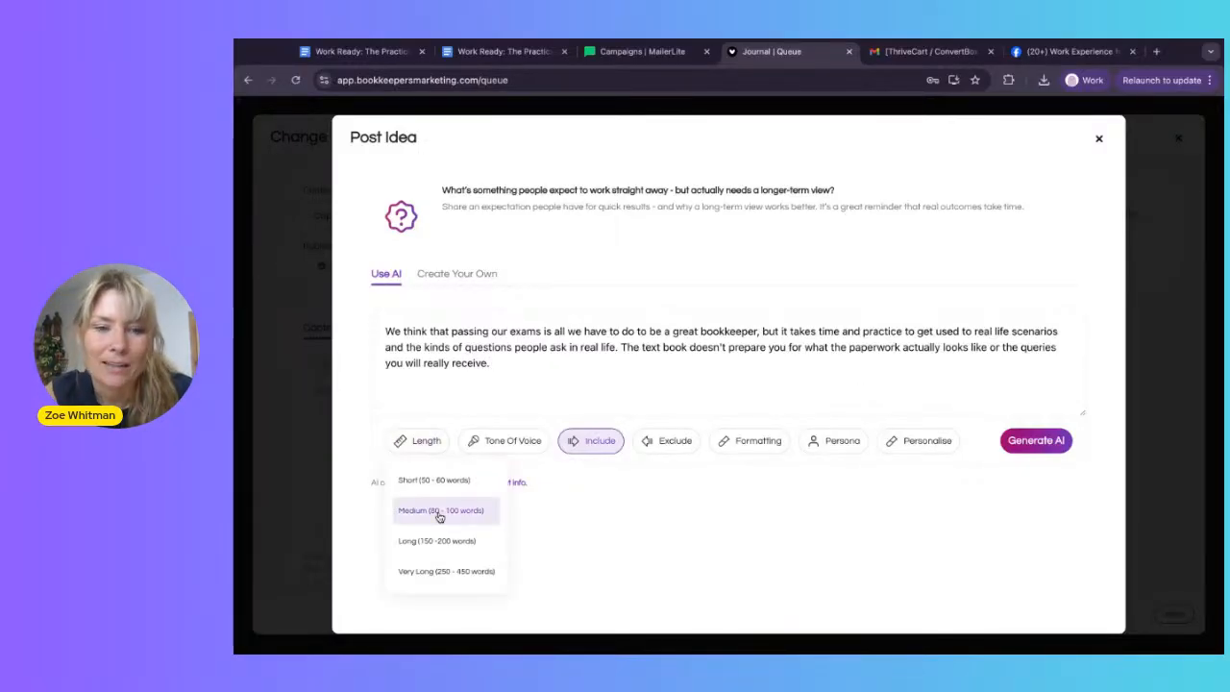
left_click(509, 440)
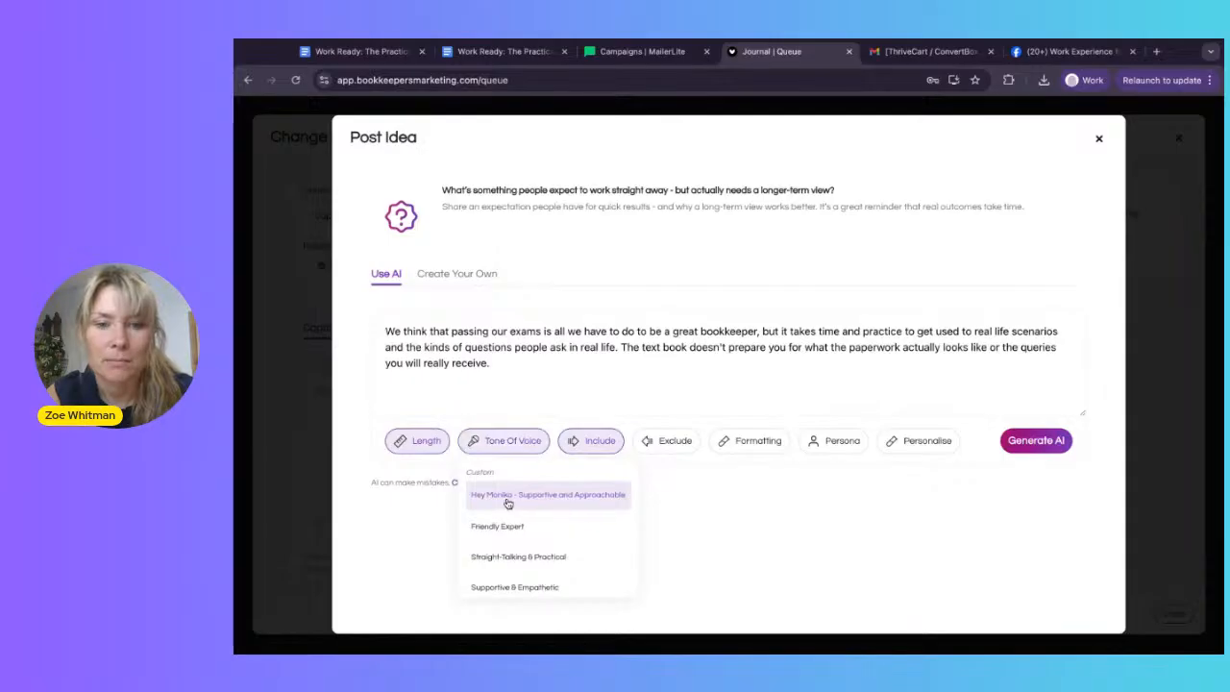
left_click(596, 446)
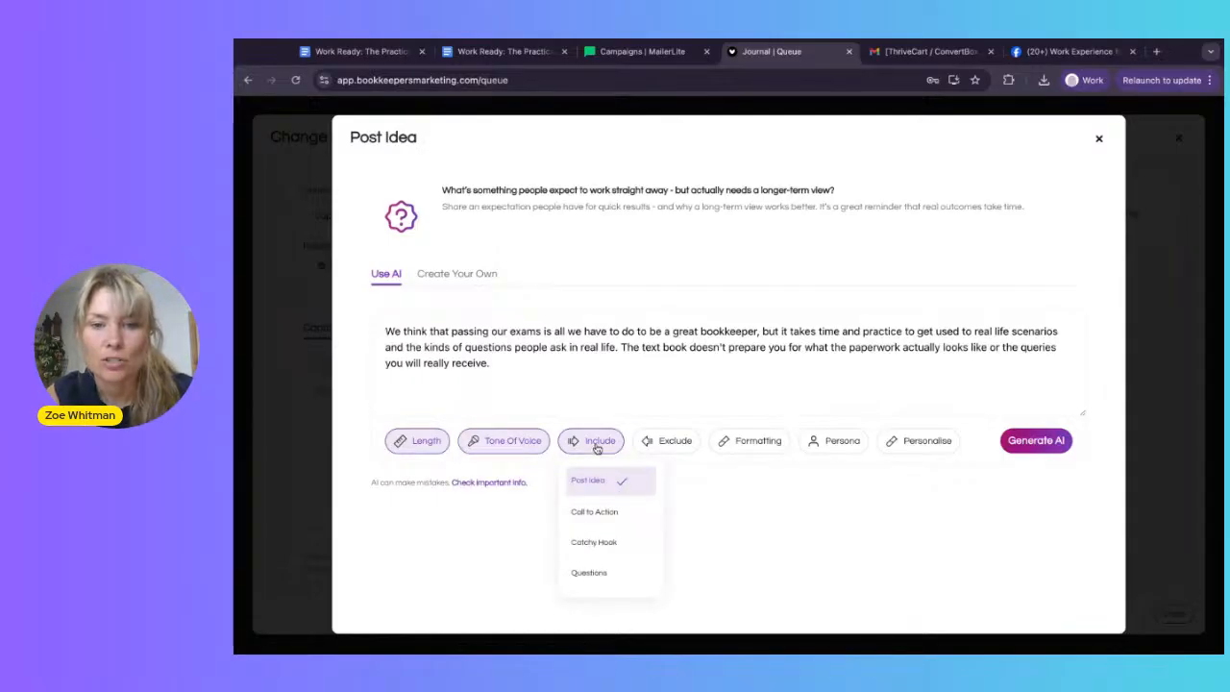
left_click(630, 511)
Step: Look through the remaining include options and exclude Analogies from the AI caption
left_click(674, 442)
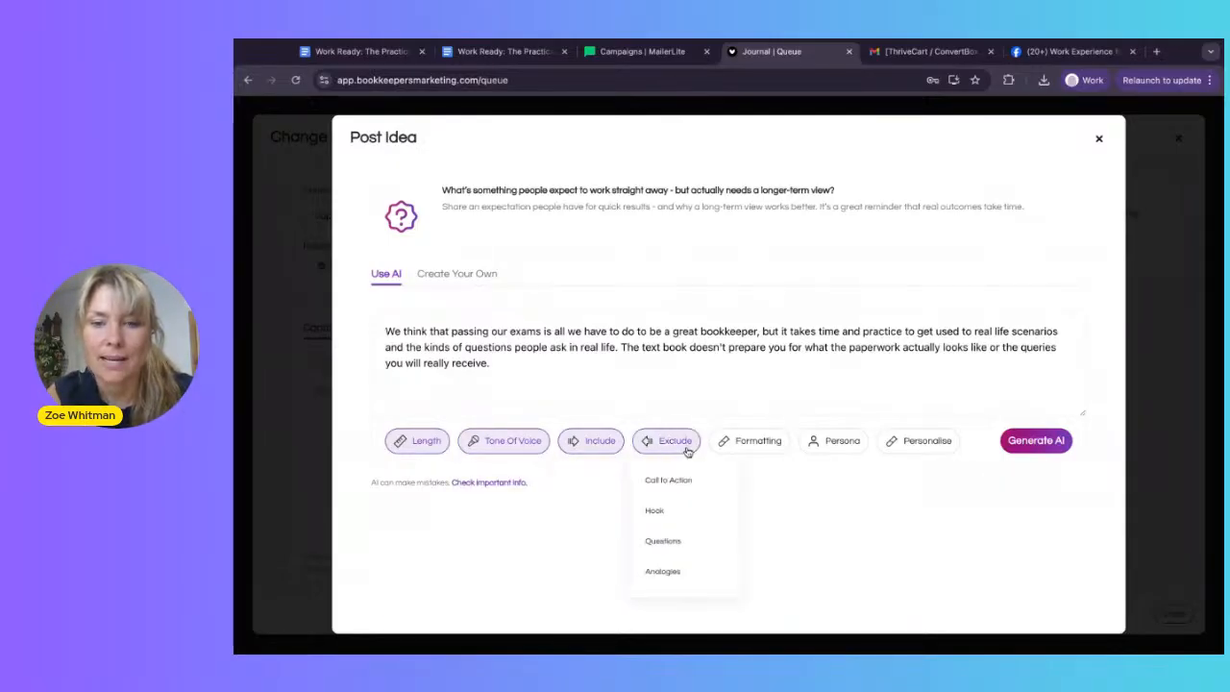
left_click(615, 455)
scroll(629, 522, "down", 3)
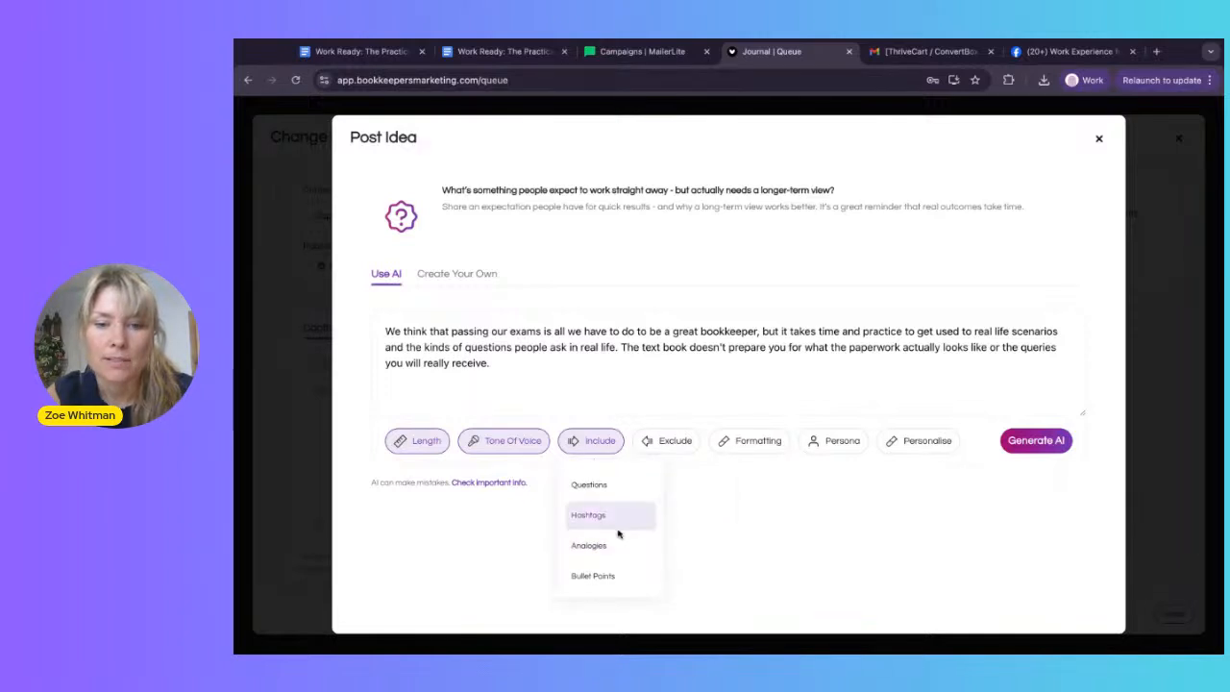
scroll(615, 538, "down", 2)
scroll(605, 567, "up", 5)
left_click(688, 434)
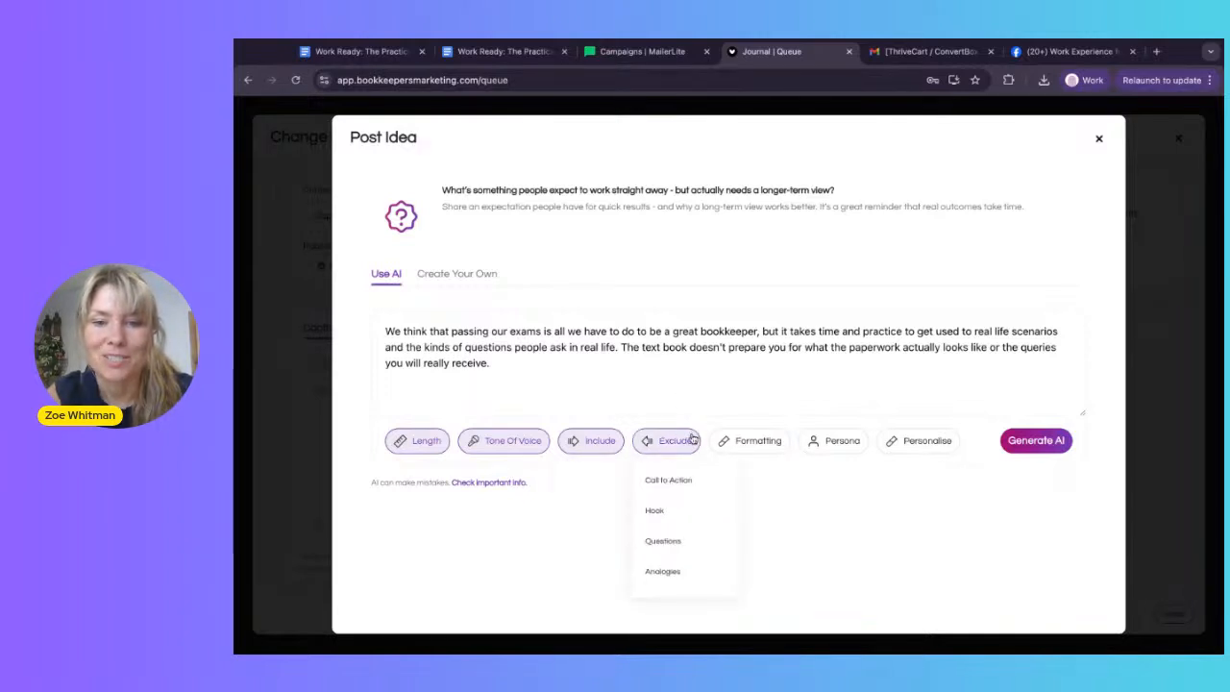
scroll(688, 493, "down", 2)
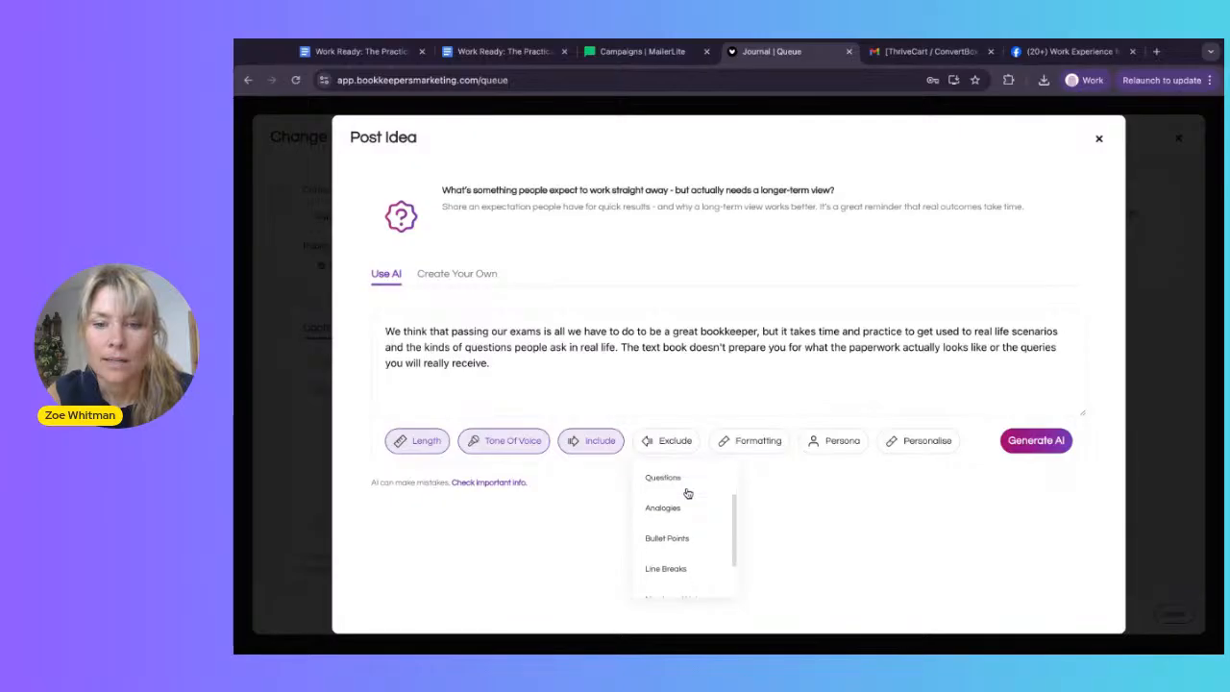
left_click(667, 507)
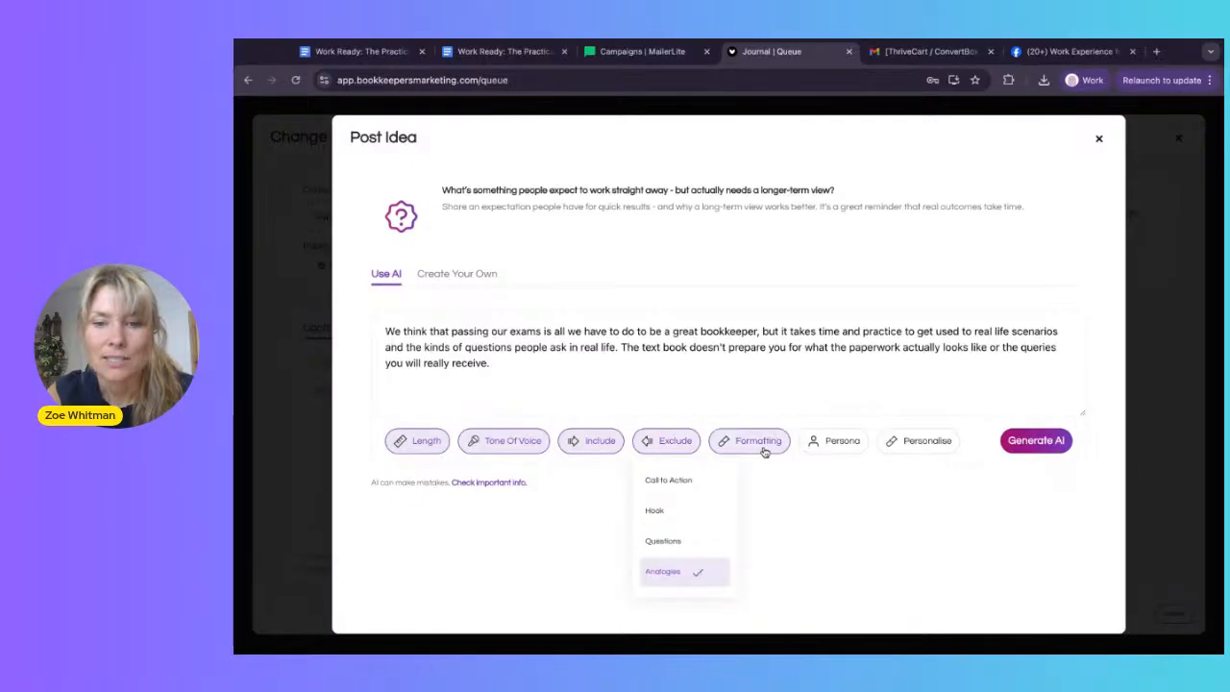
Step: Choose the FAB (Features, Advantages, Benefits) formatting and the New Bookkeeper persona for the AI caption
left_click(758, 444)
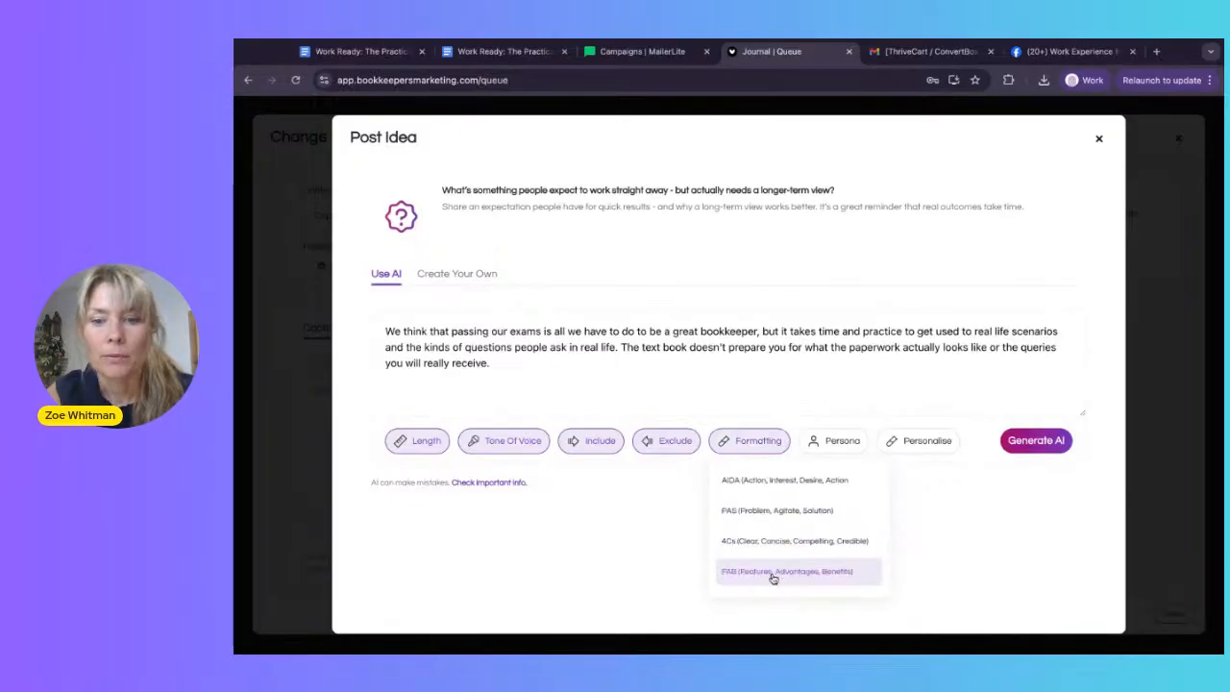
left_click(832, 440)
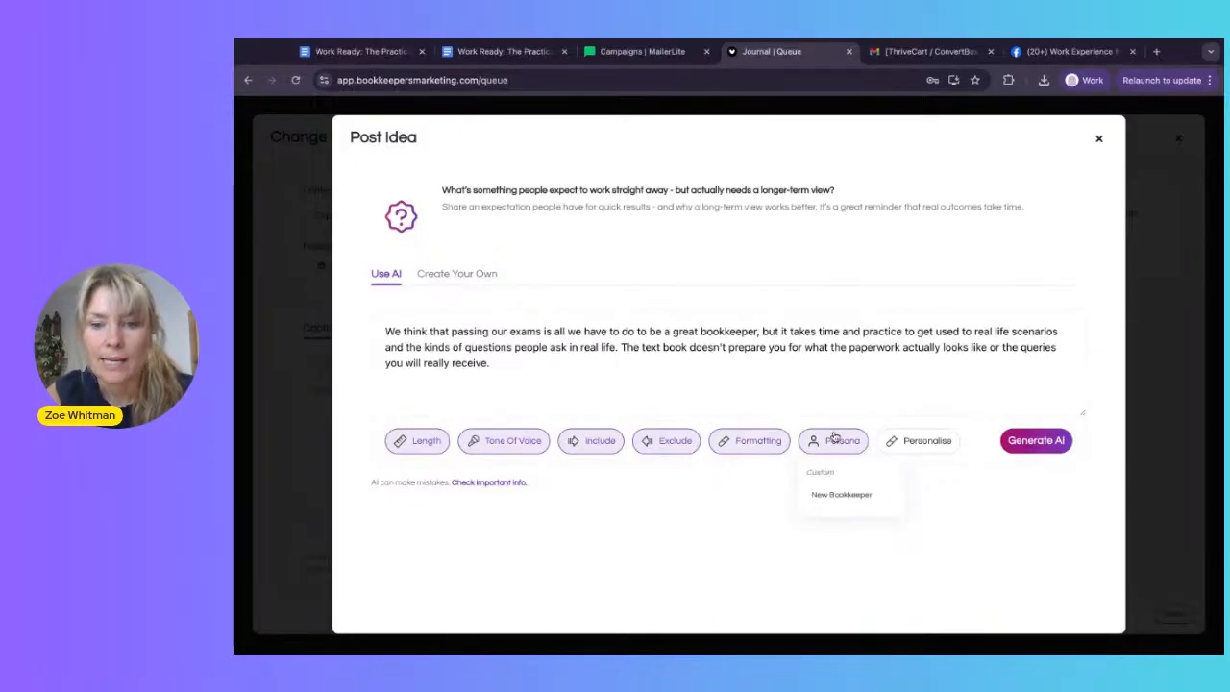
left_click(841, 494)
Step: Personalise the AI caption with the Business Prompt and generate it
left_click(929, 439)
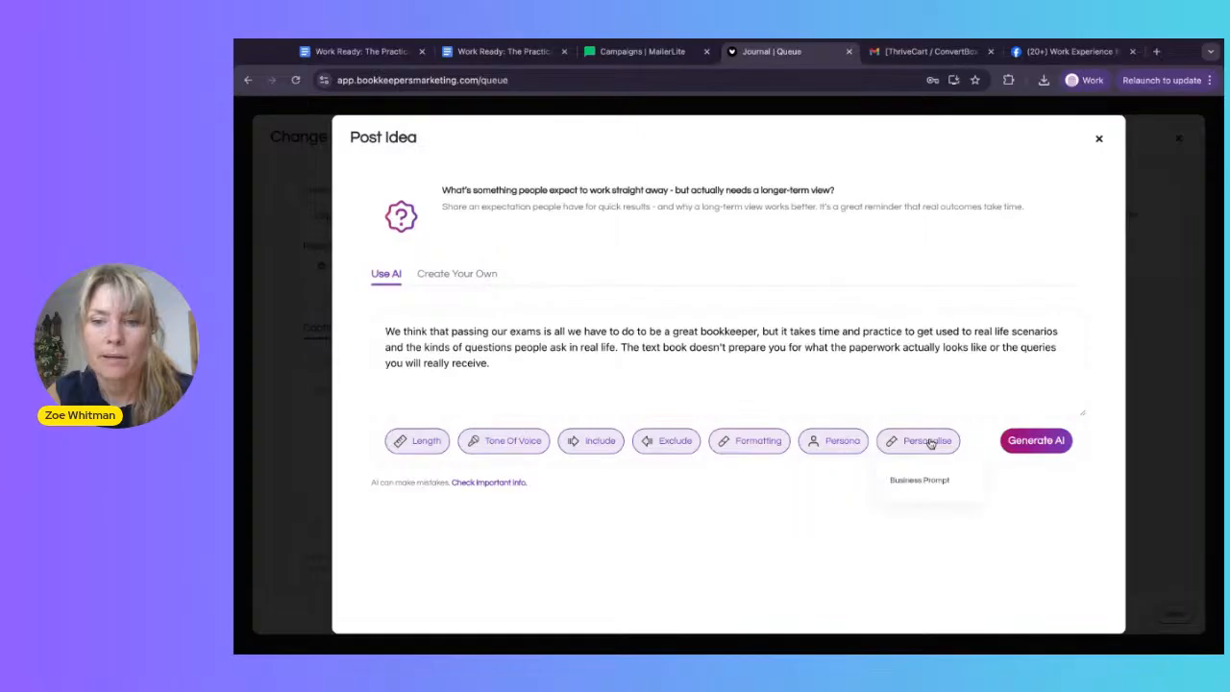
left_click(908, 481)
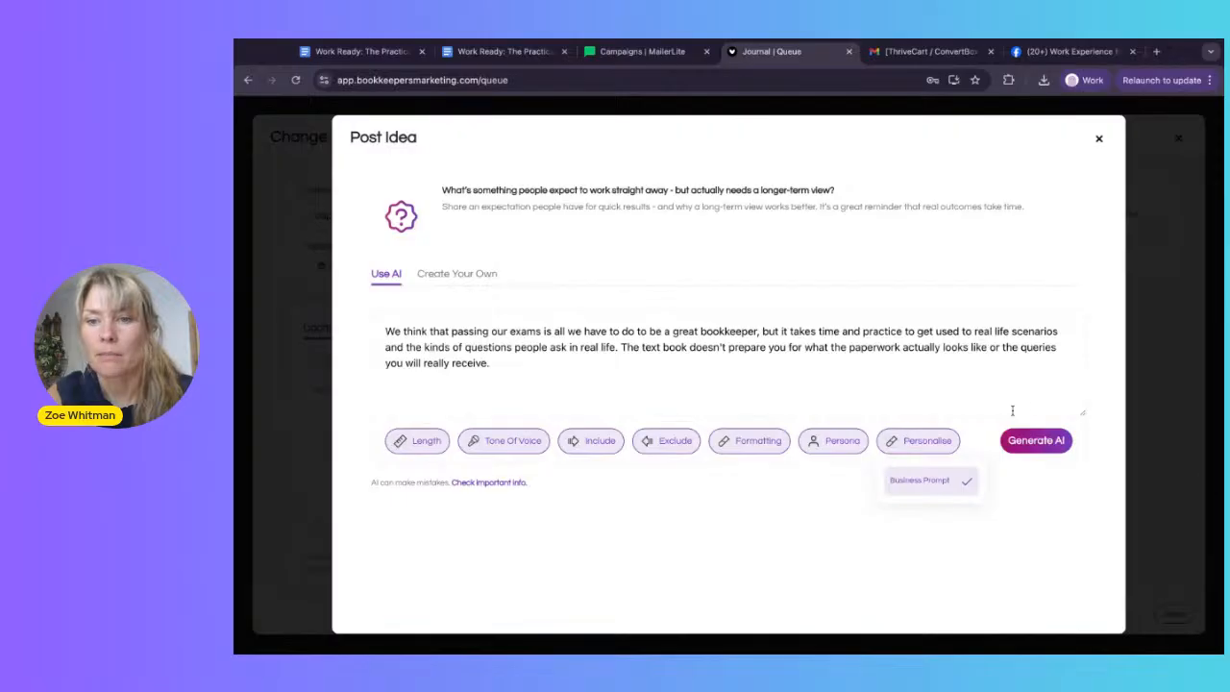
left_click(1047, 444)
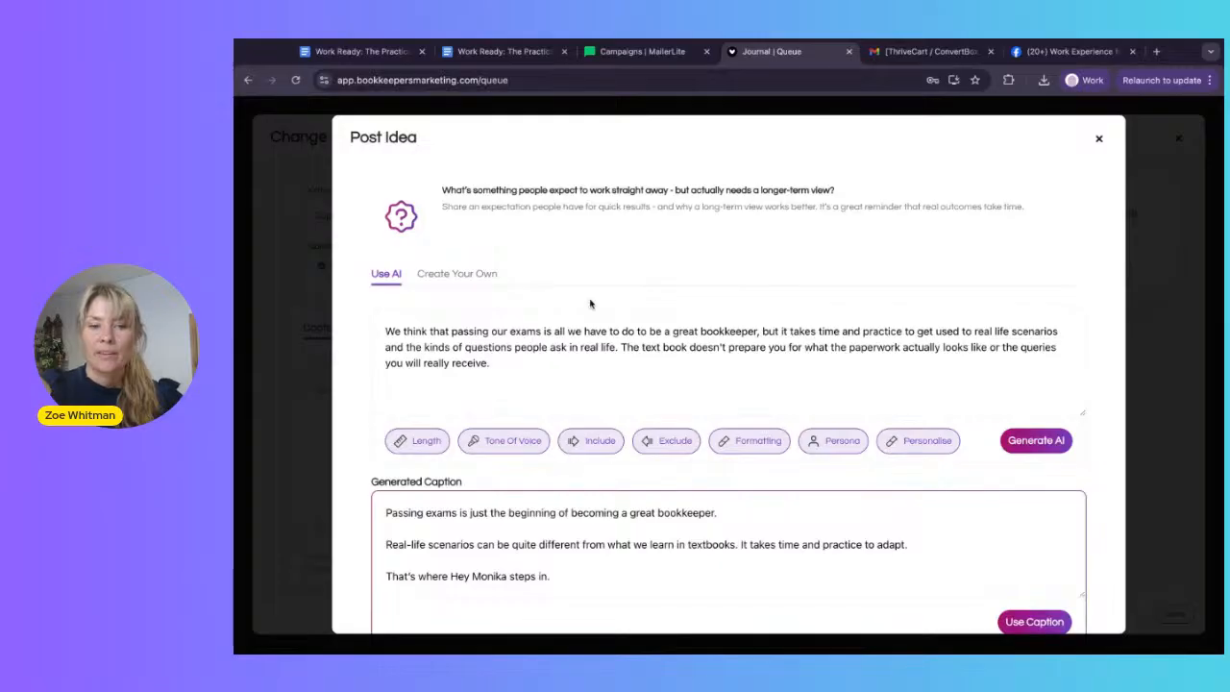
Step: Read through the generated caption and use it as the Be The Expert post's caption
scroll(538, 524, "down", 1)
scroll(540, 526, "down", 1)
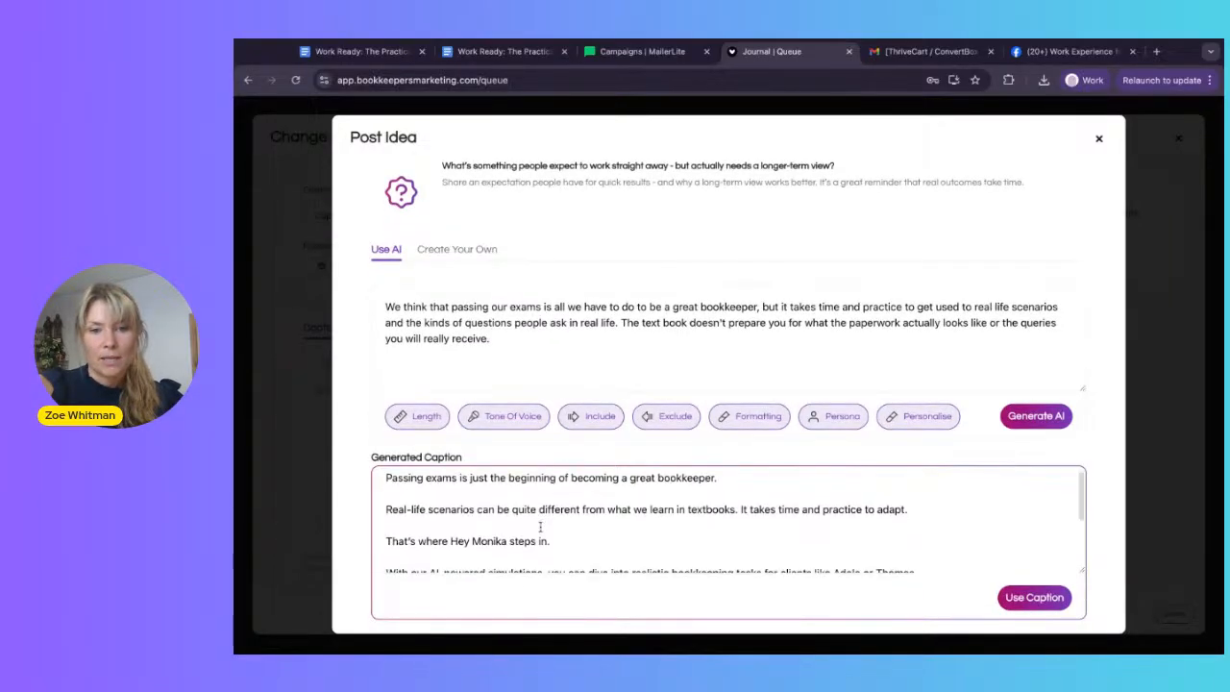
scroll(577, 525, "up", 1)
scroll(600, 524, "down", 2)
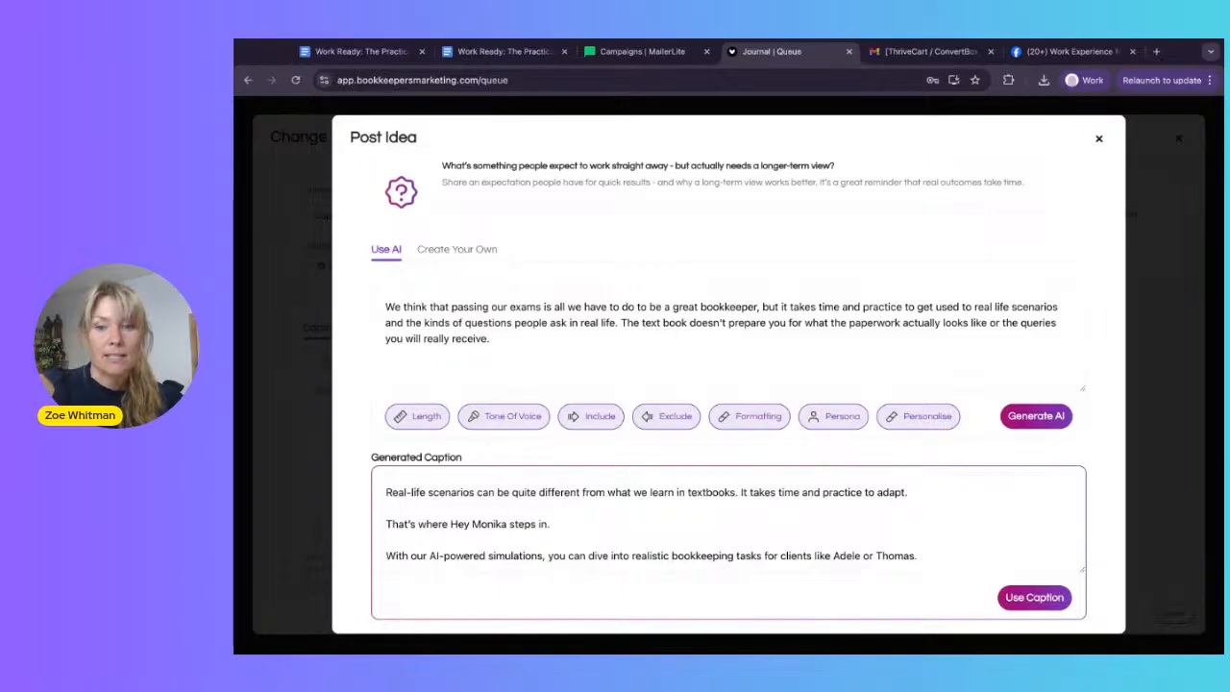
scroll(730, 524, "down", 1)
scroll(729, 524, "down", 3)
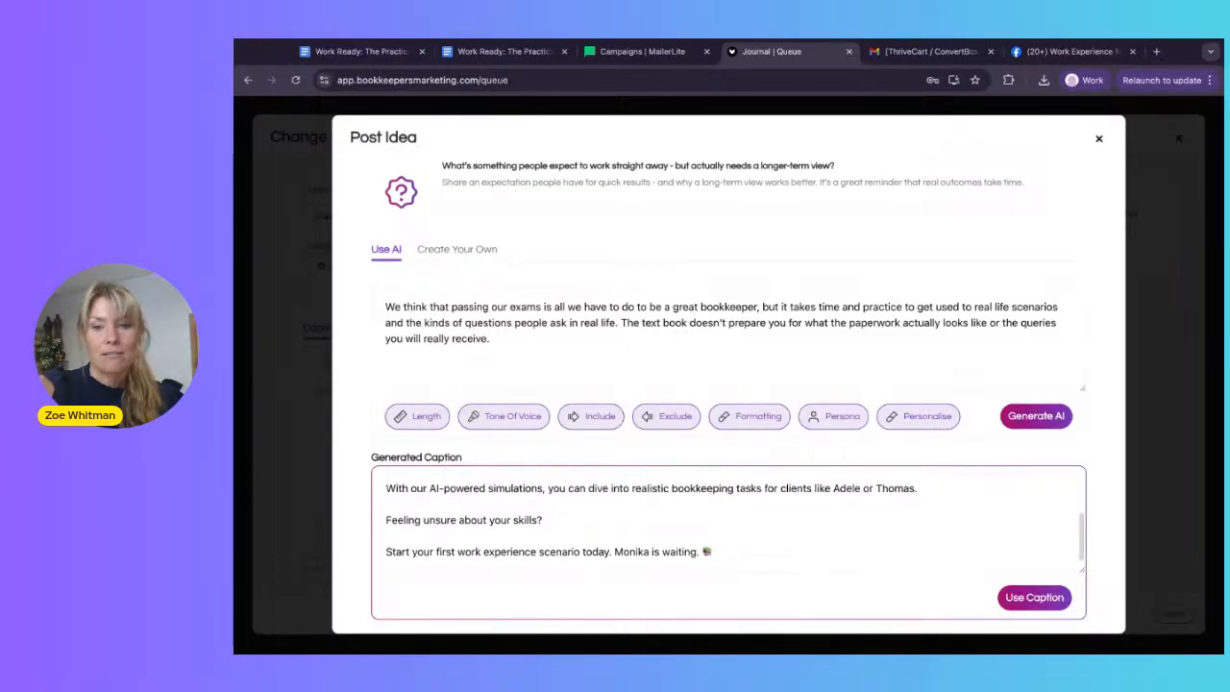
left_click(1055, 603)
scroll(673, 442, "down", 1)
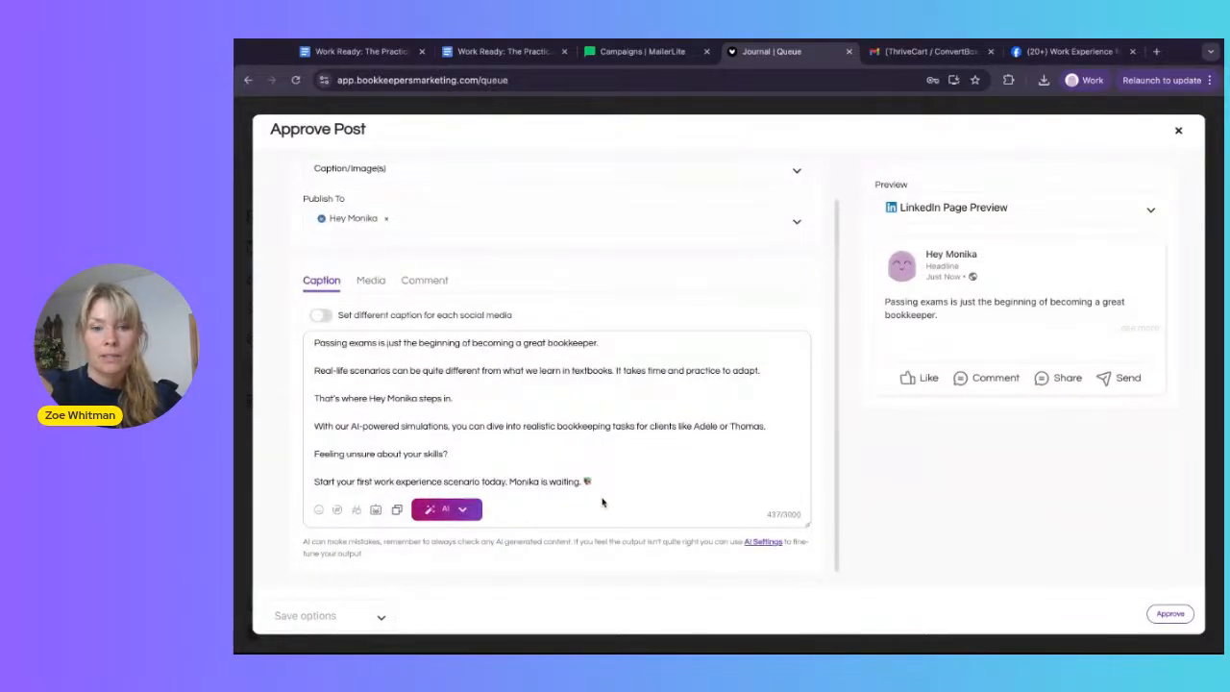
Step: Change the Be The Expert post's content type to Insight and set its design style to Portrait
left_click(626, 477)
scroll(607, 385, "up", 1)
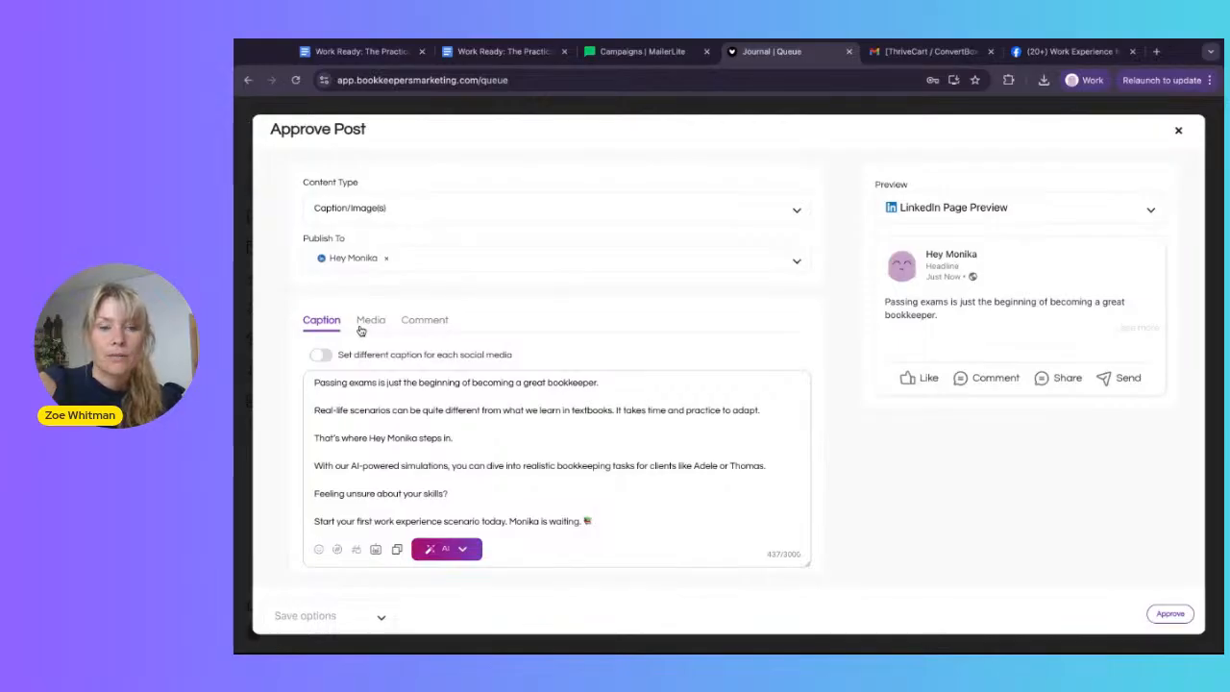
left_click(375, 207)
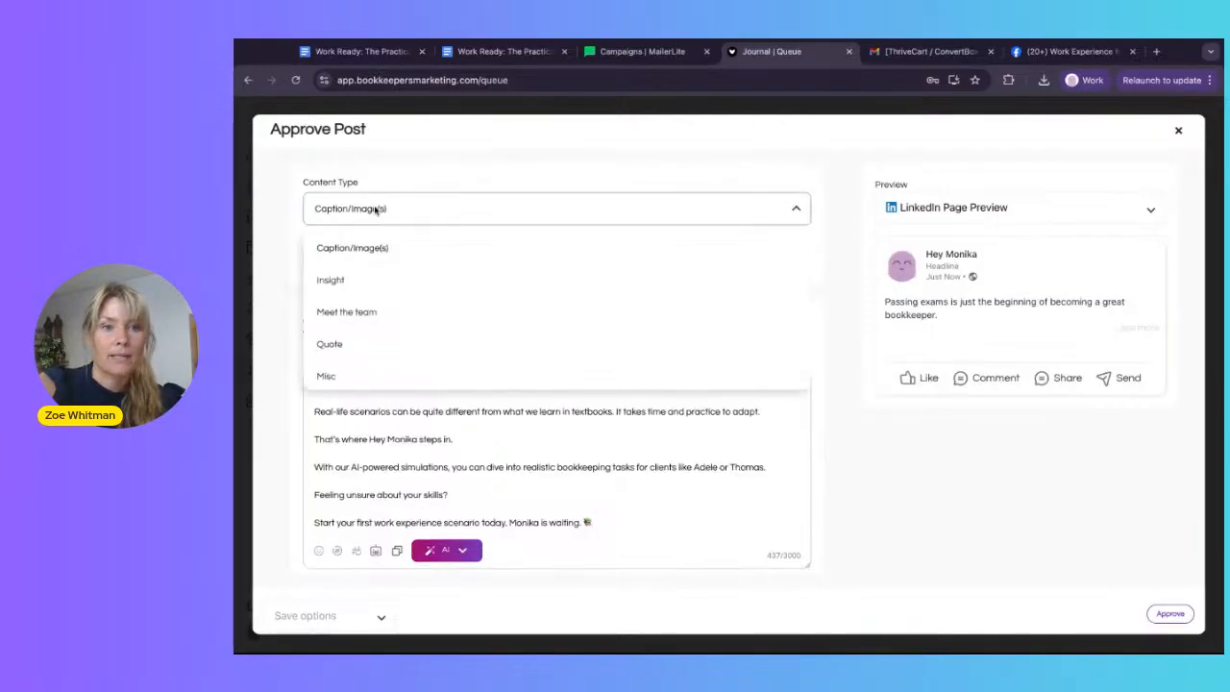
left_click(343, 281)
scroll(971, 258, "down", 1)
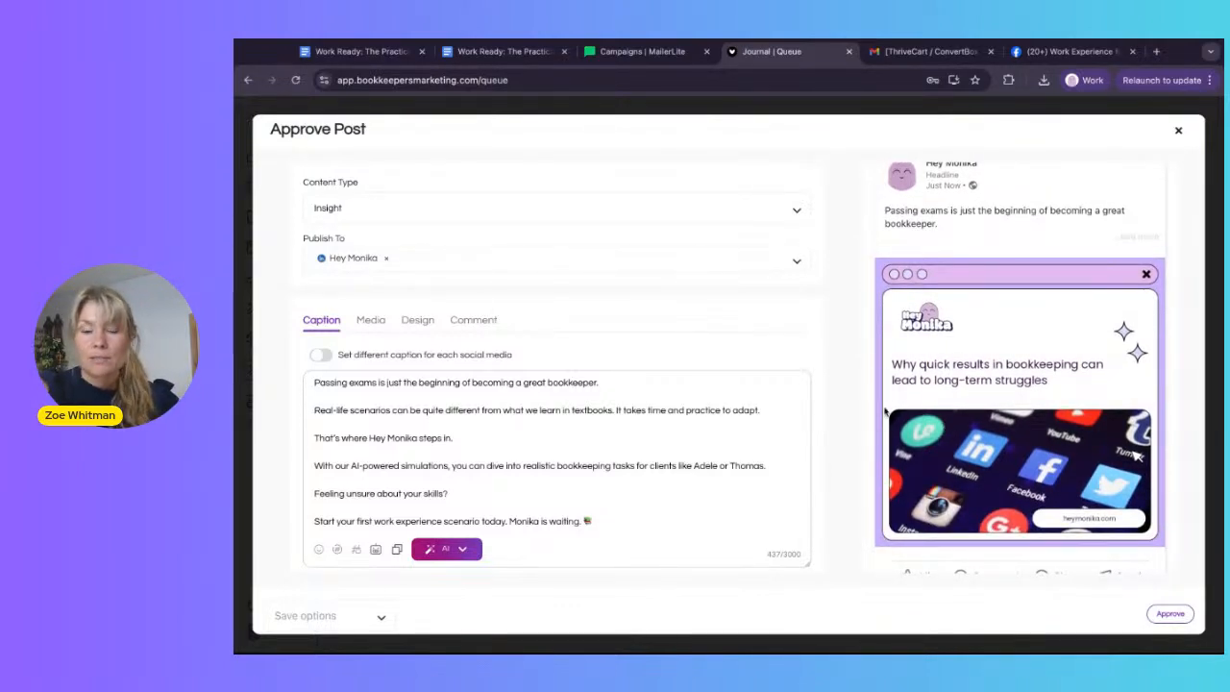
left_click(405, 323)
left_click(326, 392)
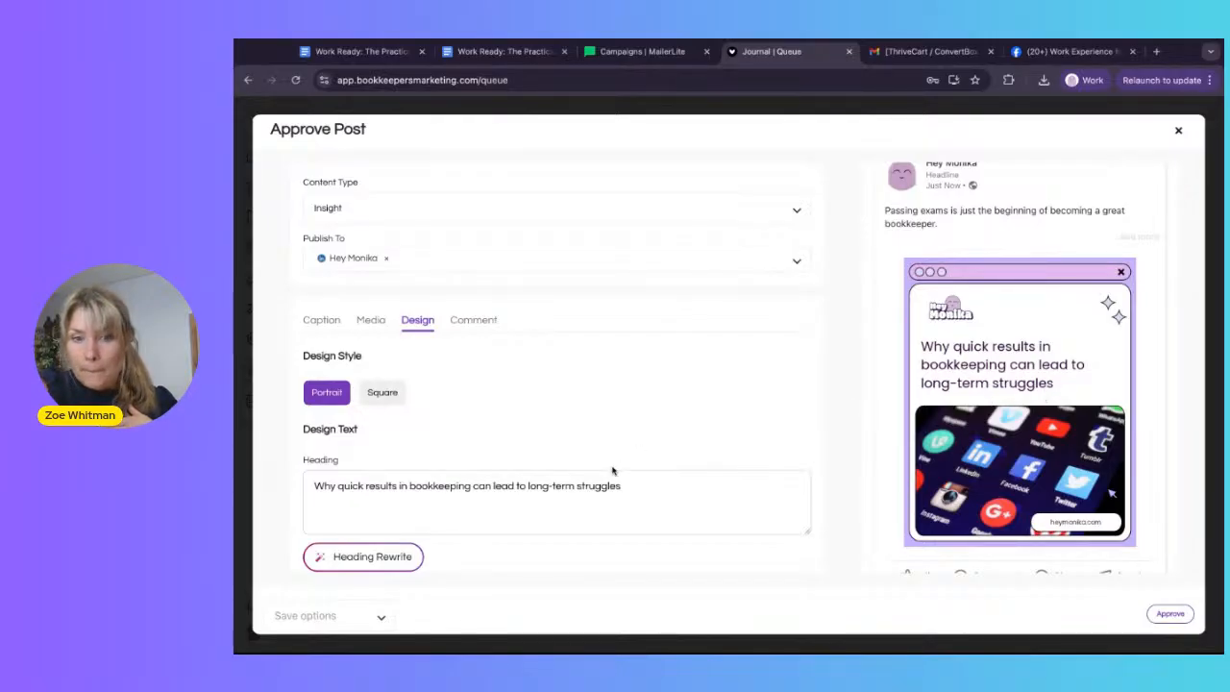
Step: Replace the design heading with "You text book didn't prepare you for real life client queries."
triple_click(559, 487)
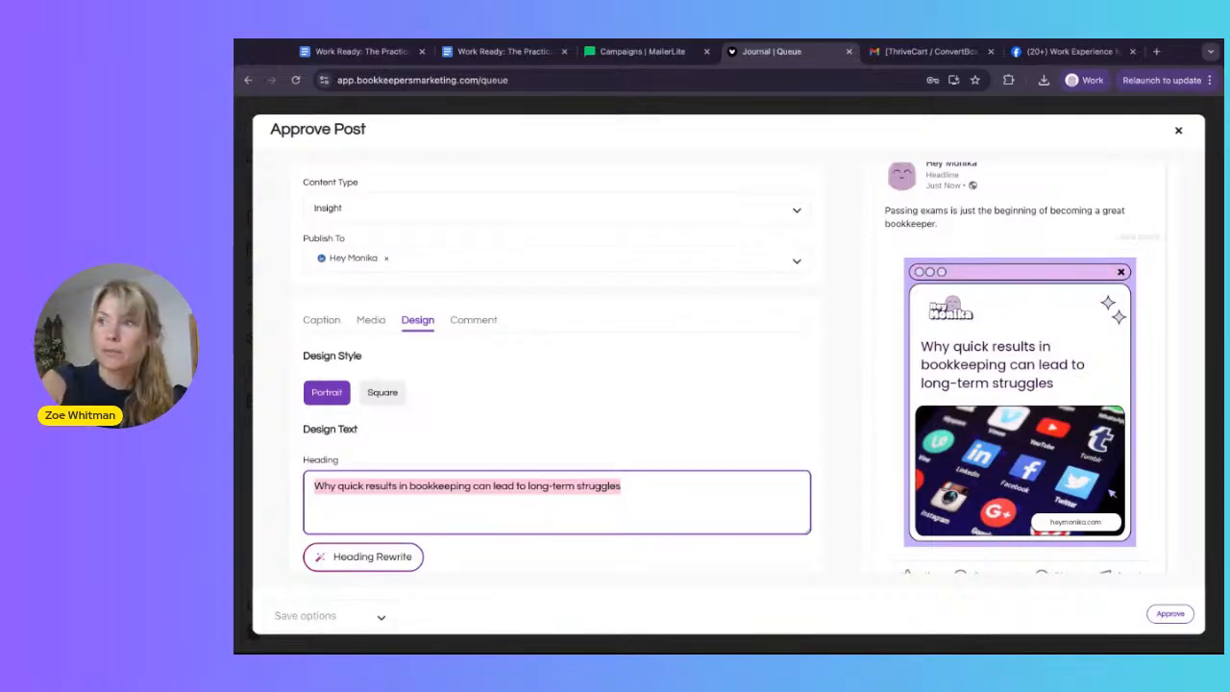
type("You text boo")
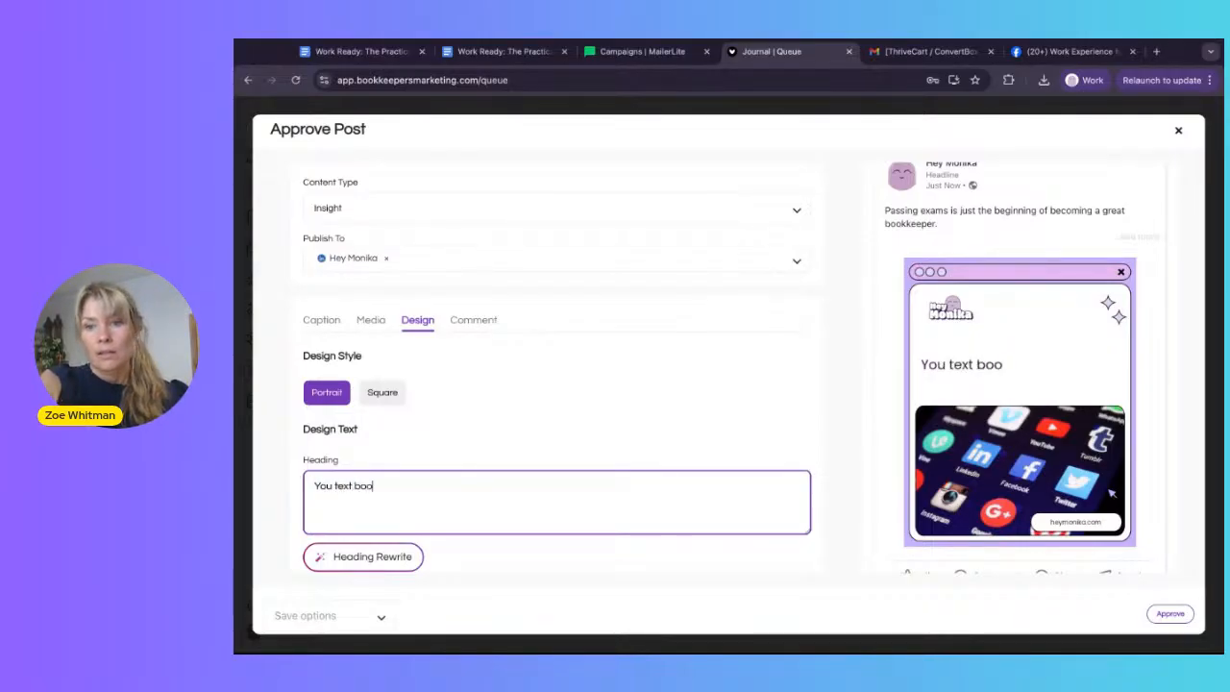
type("k didn't prep")
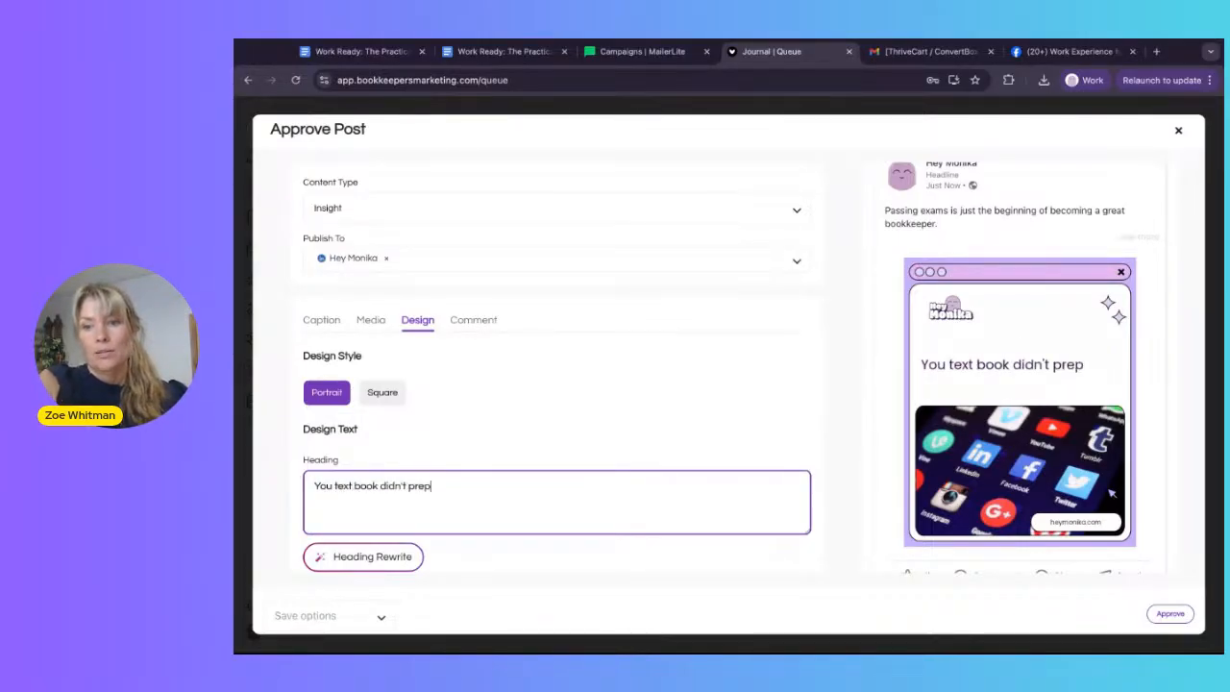
type("are you for")
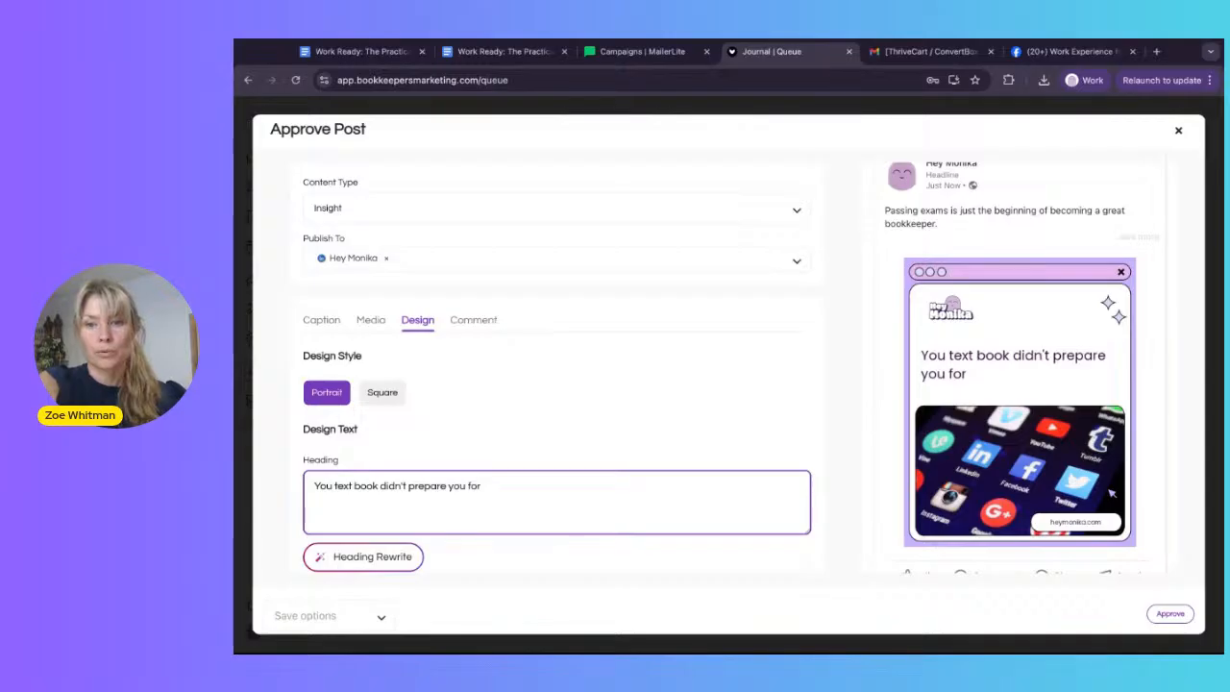
type(" real li")
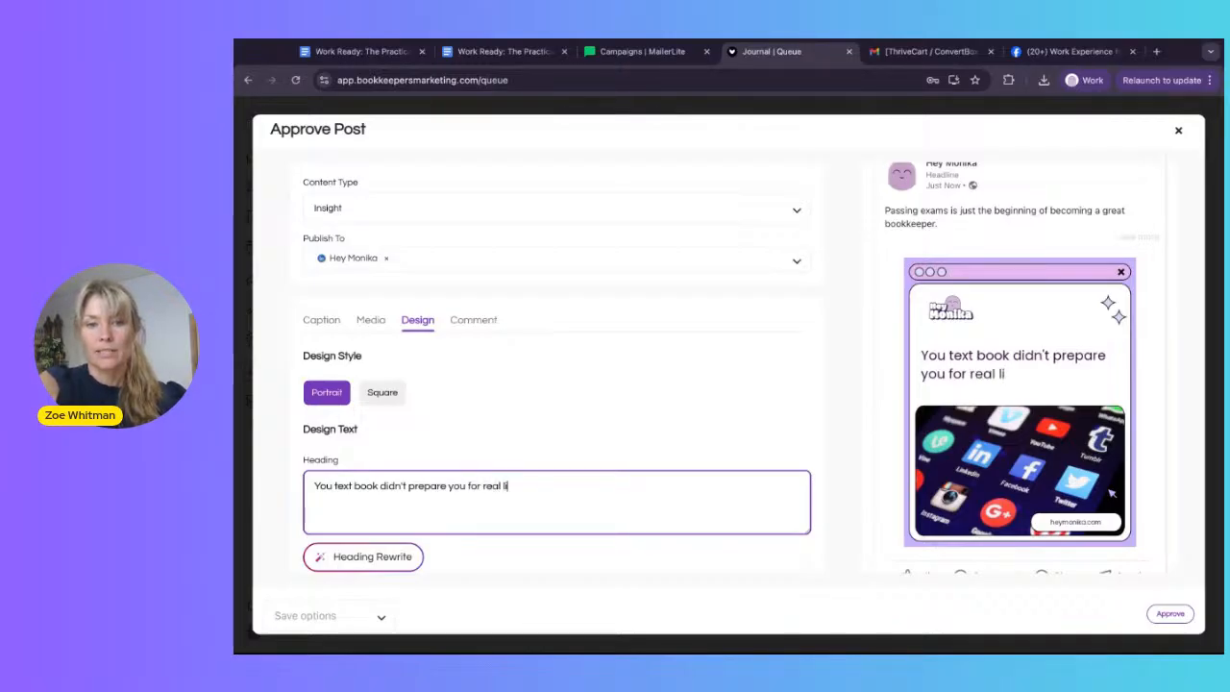
type("fe client queries")
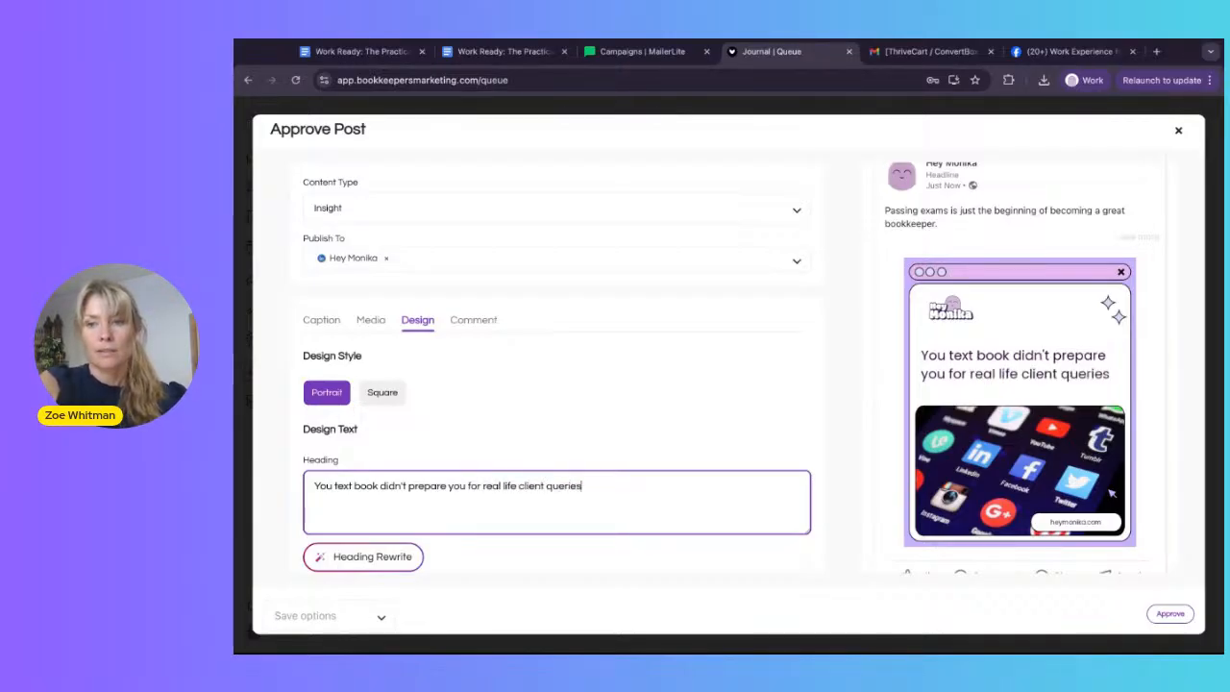
type(".")
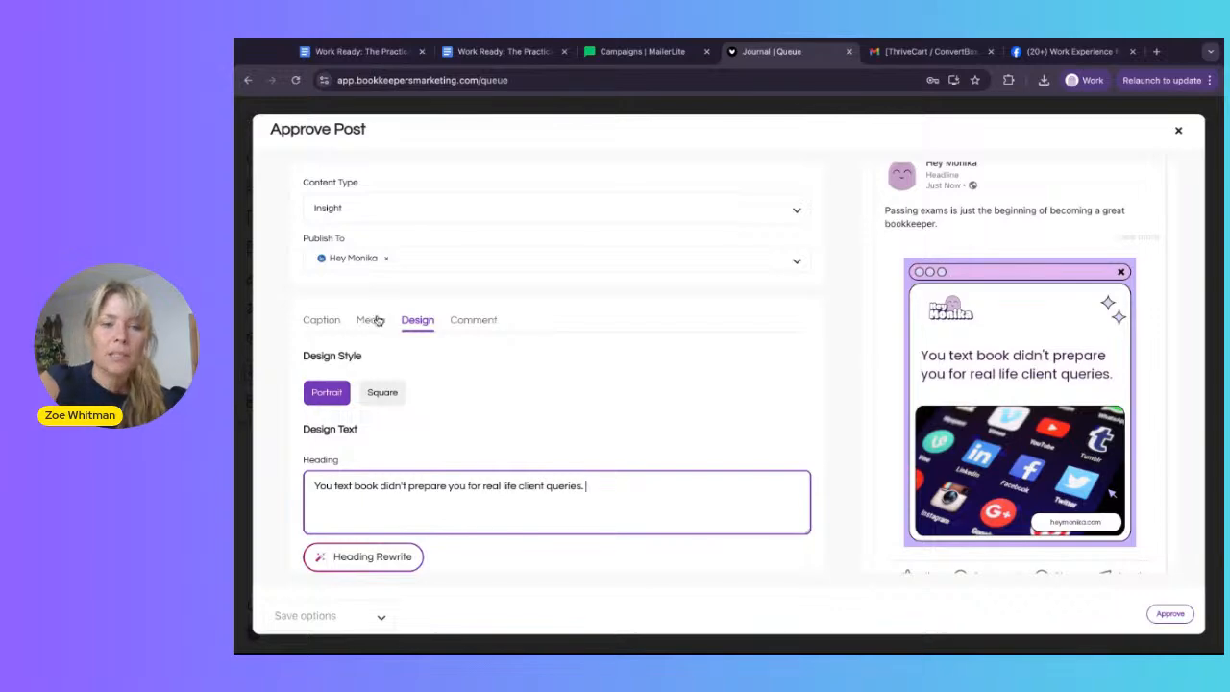
Step: Start adding an image to the post's media and search Unsplash for "text books"
left_click(371, 319)
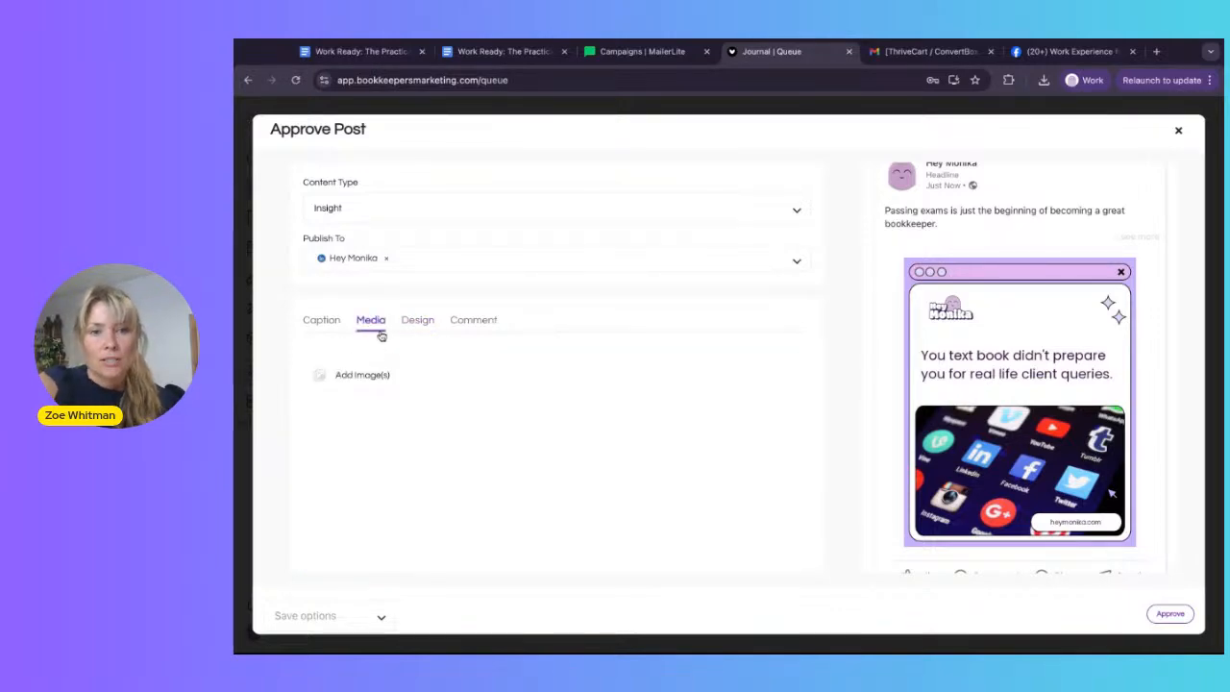
left_click(362, 375)
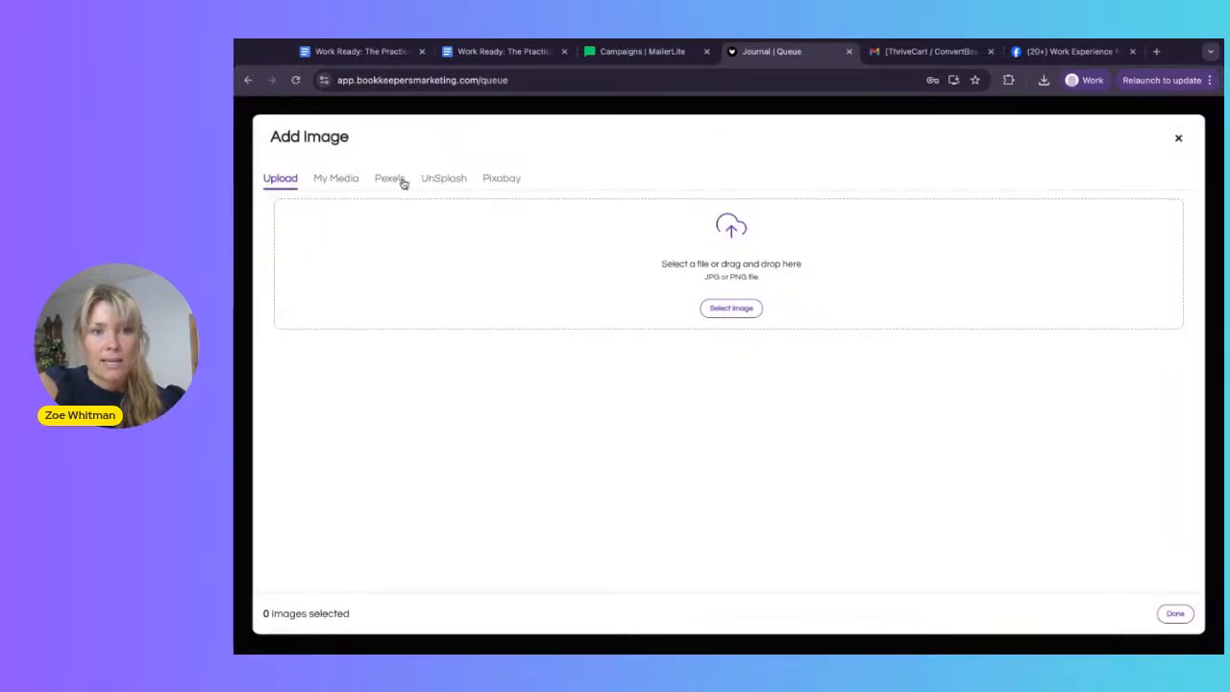
left_click(437, 183)
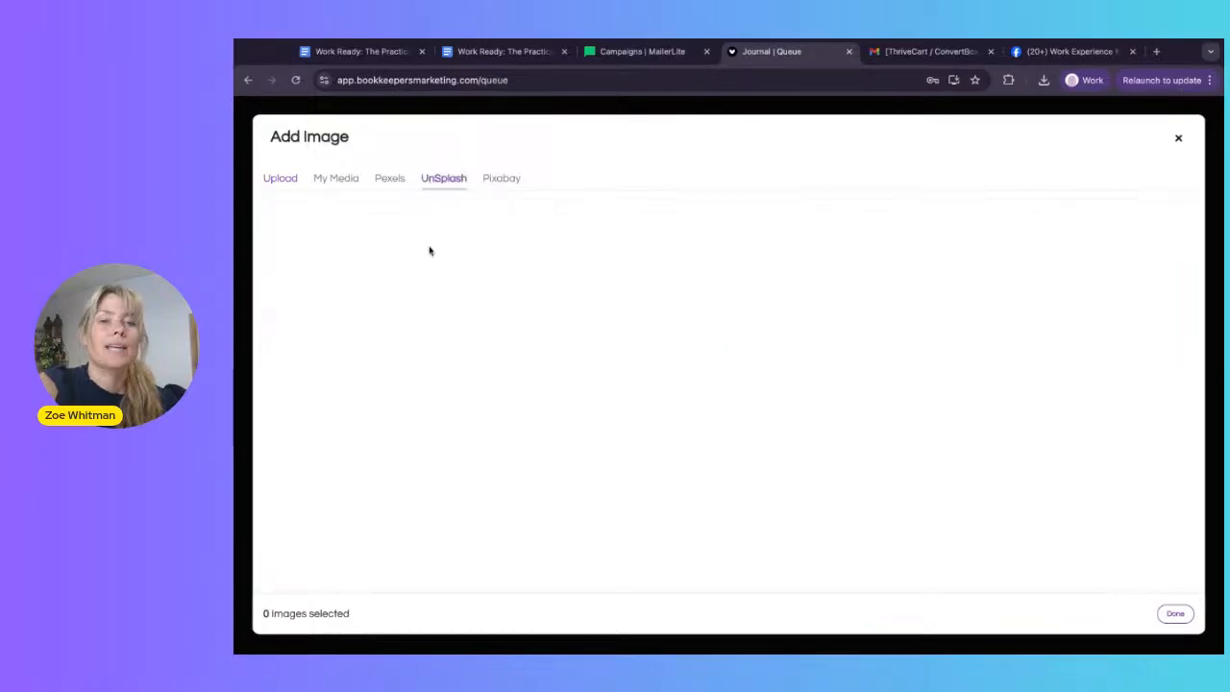
left_click(420, 210)
type("tex")
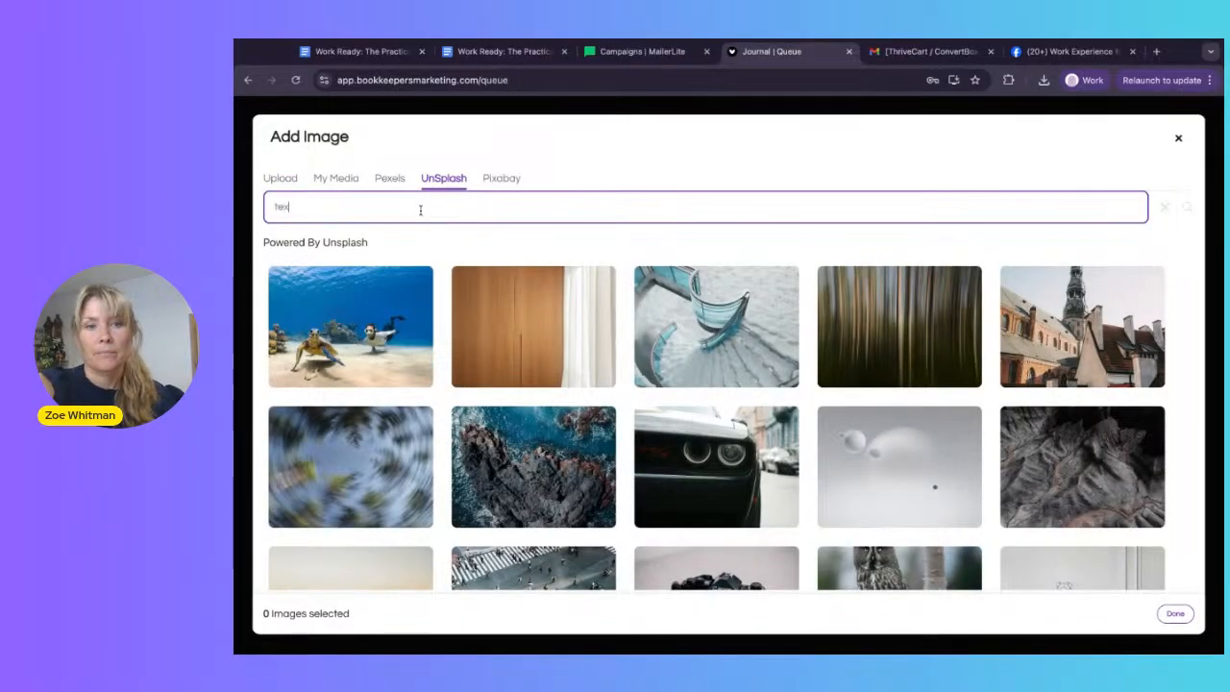
type("t books")
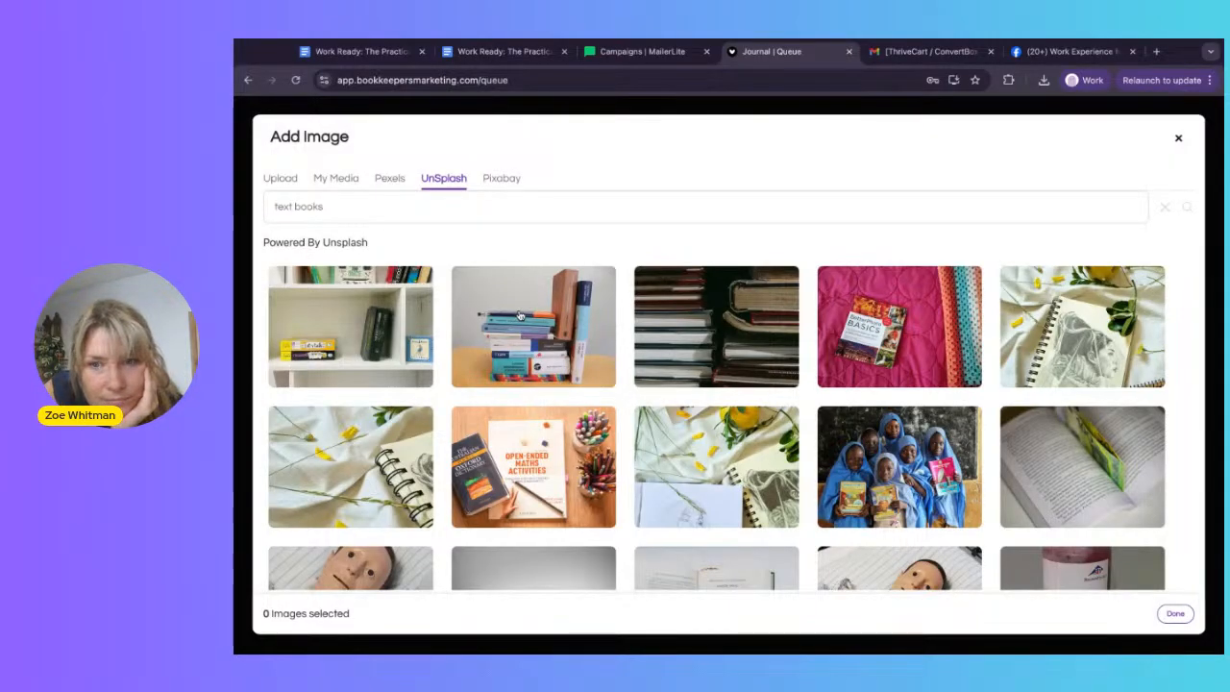
scroll(519, 316, "down", 3)
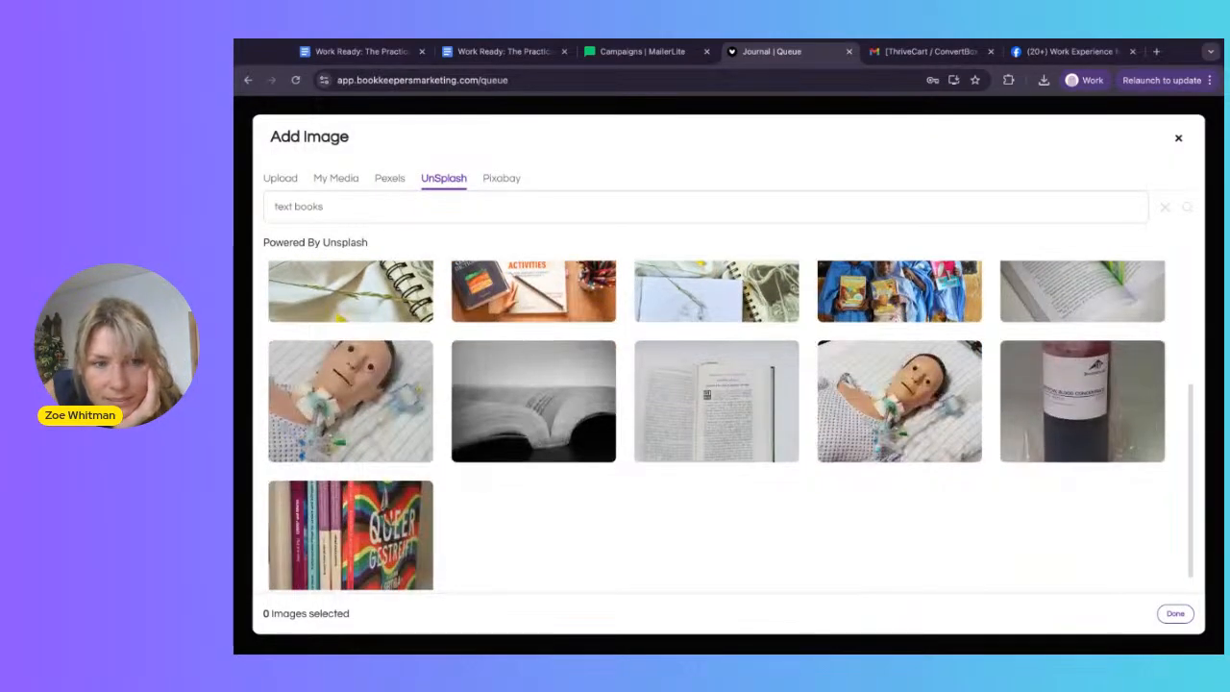
scroll(519, 315, "up", 3)
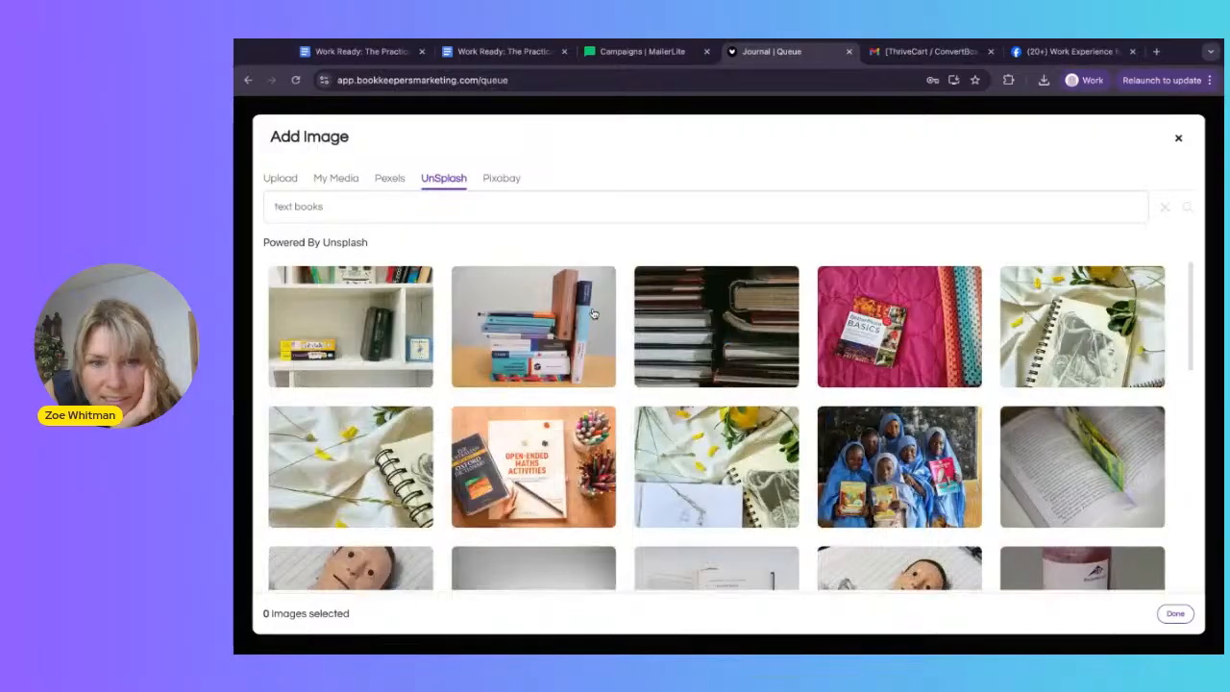
left_click(591, 314)
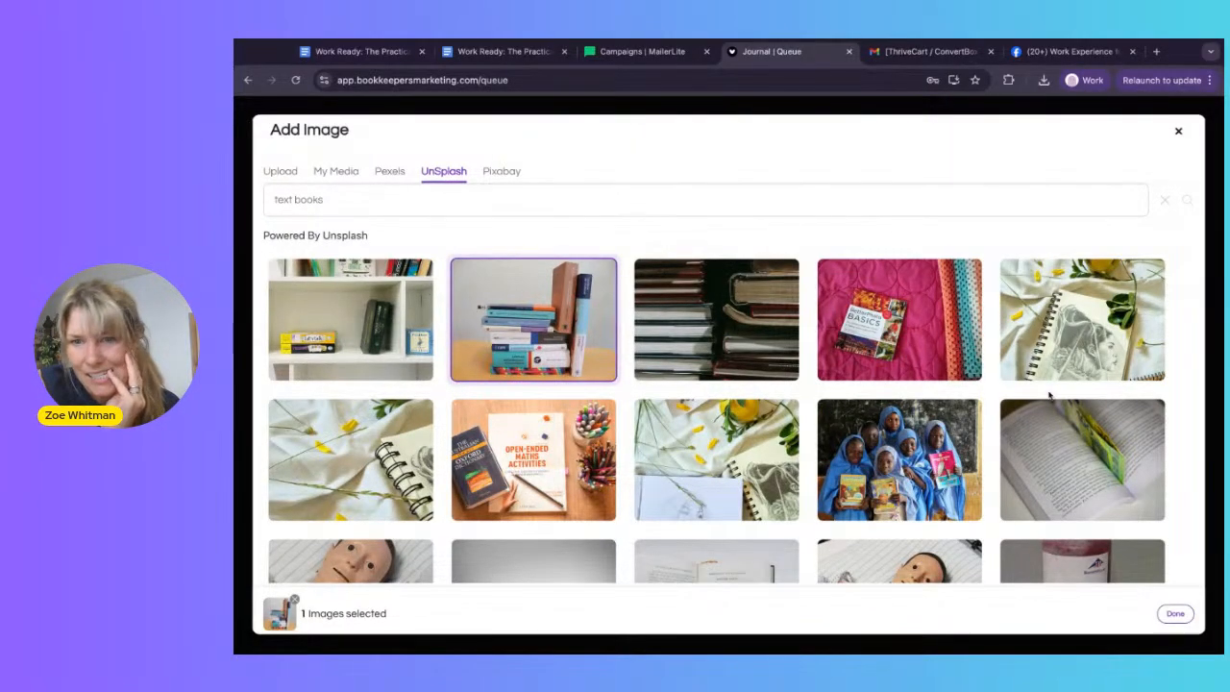
left_click(1074, 432)
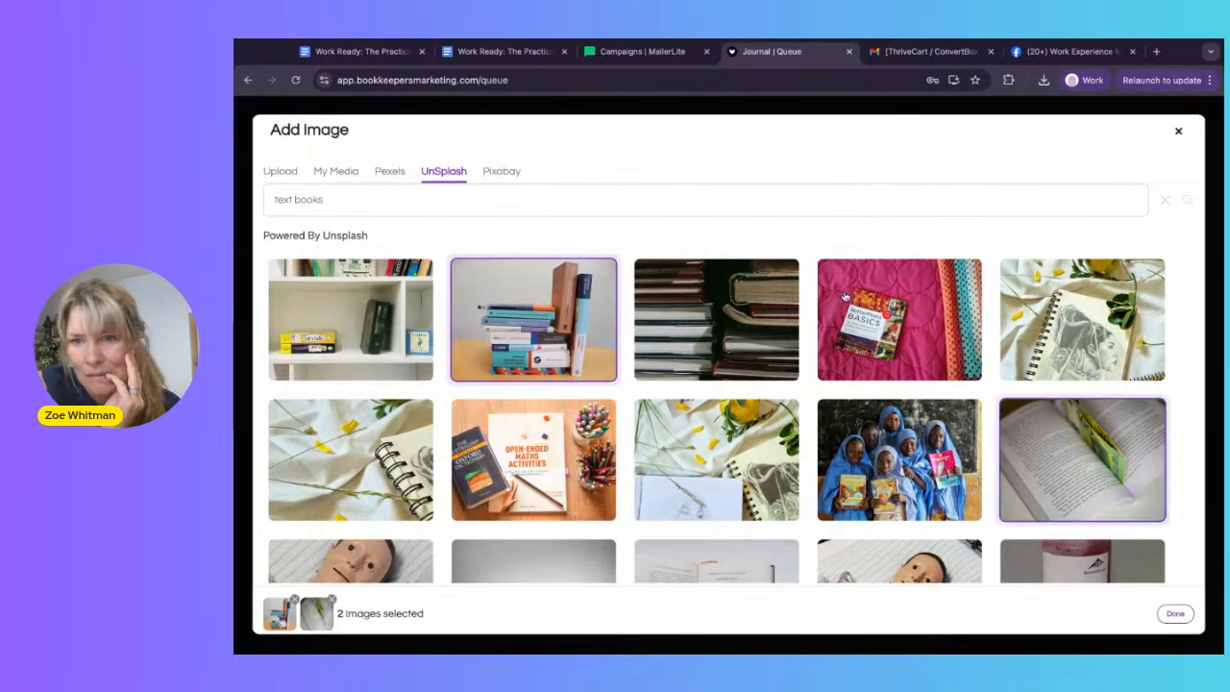
left_click(593, 328)
left_click(1037, 478)
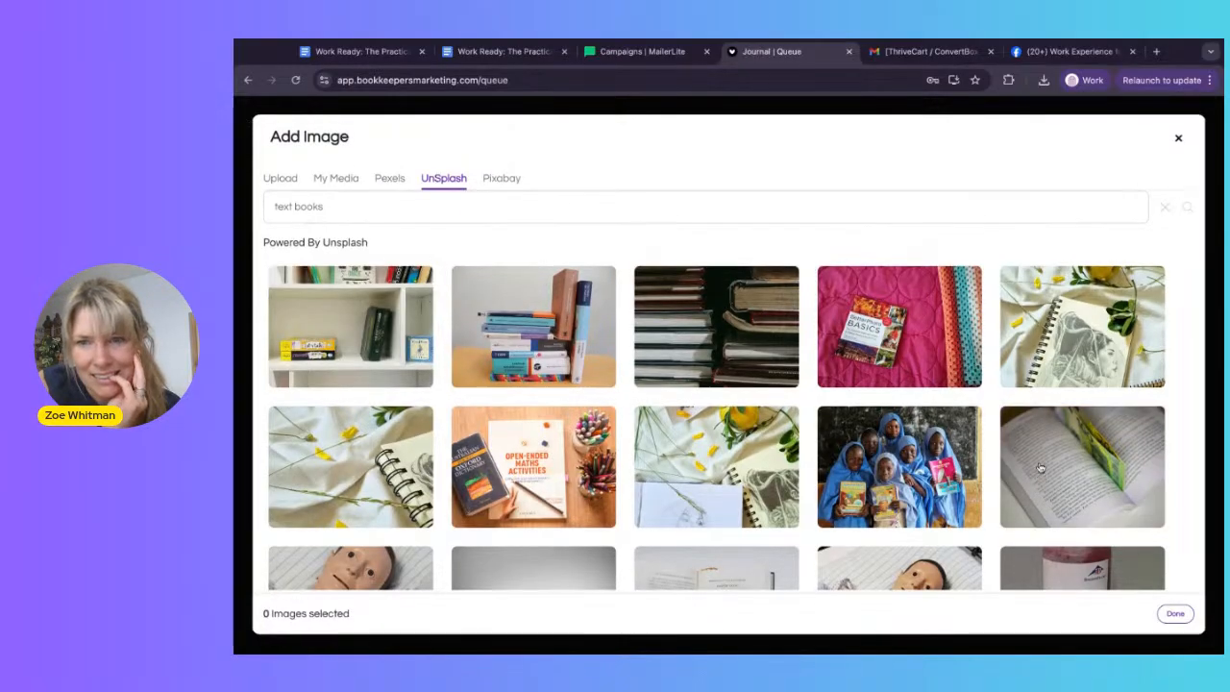
Step: Search Pexels for "text books" and add the photo of a woman facing library bookshelves to the post
left_click(377, 177)
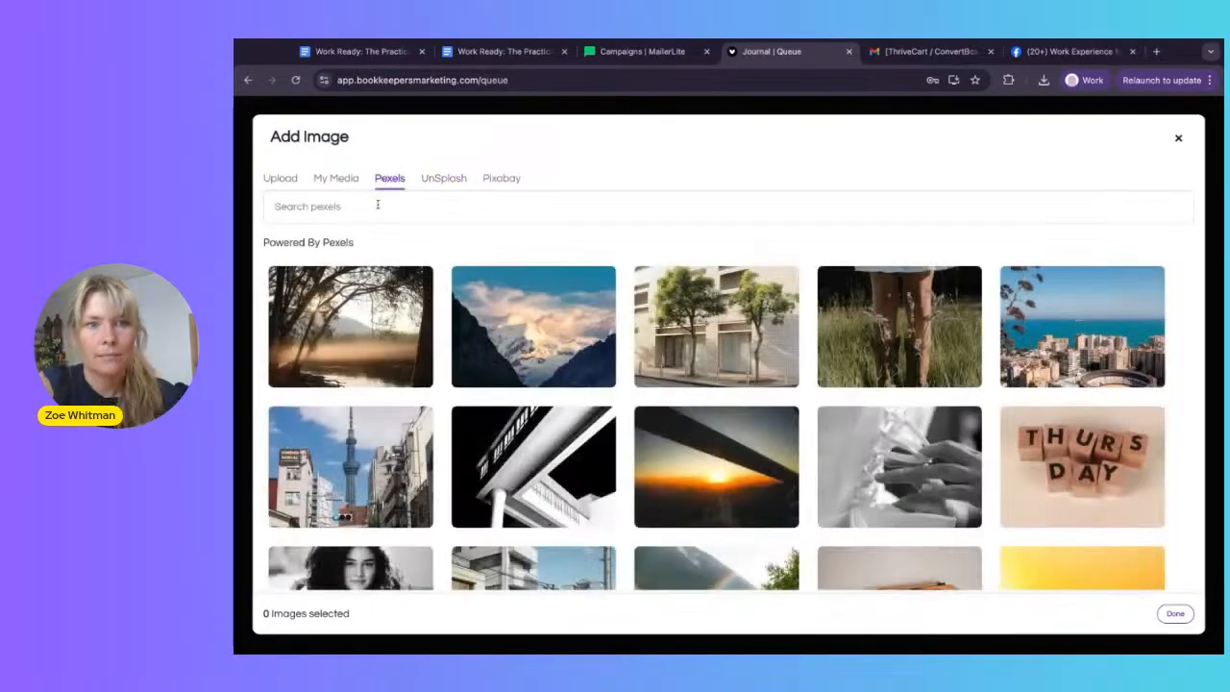
left_click(377, 204)
type("text books")
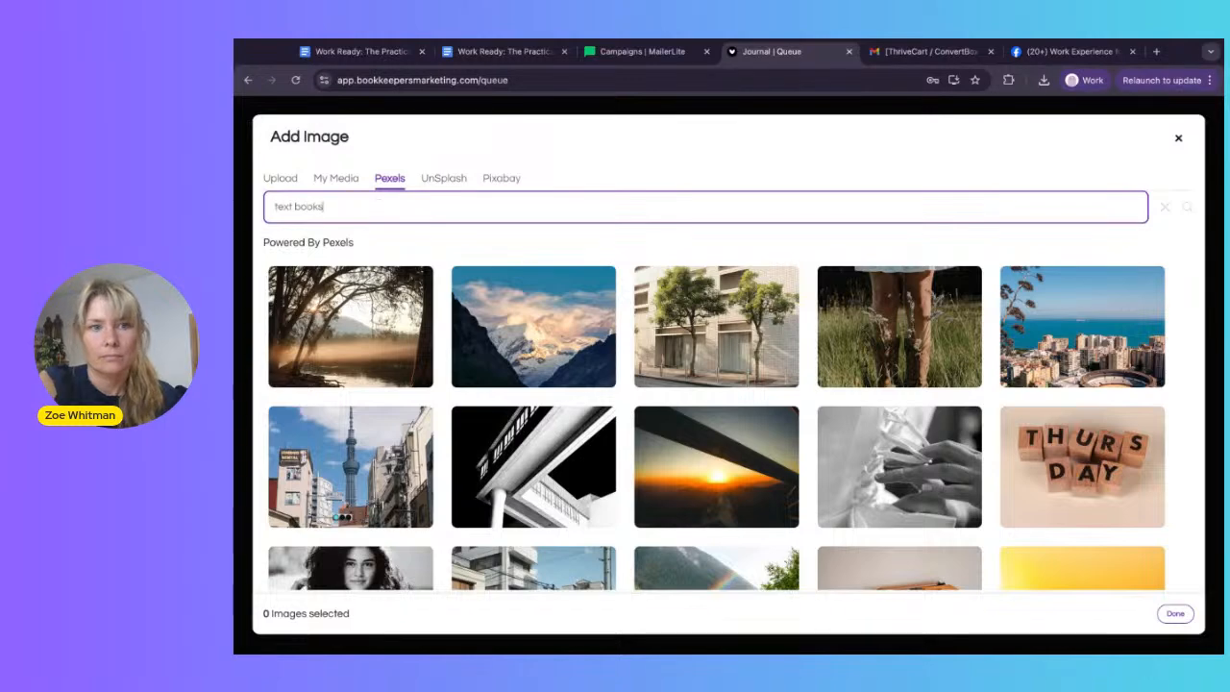
key("Return")
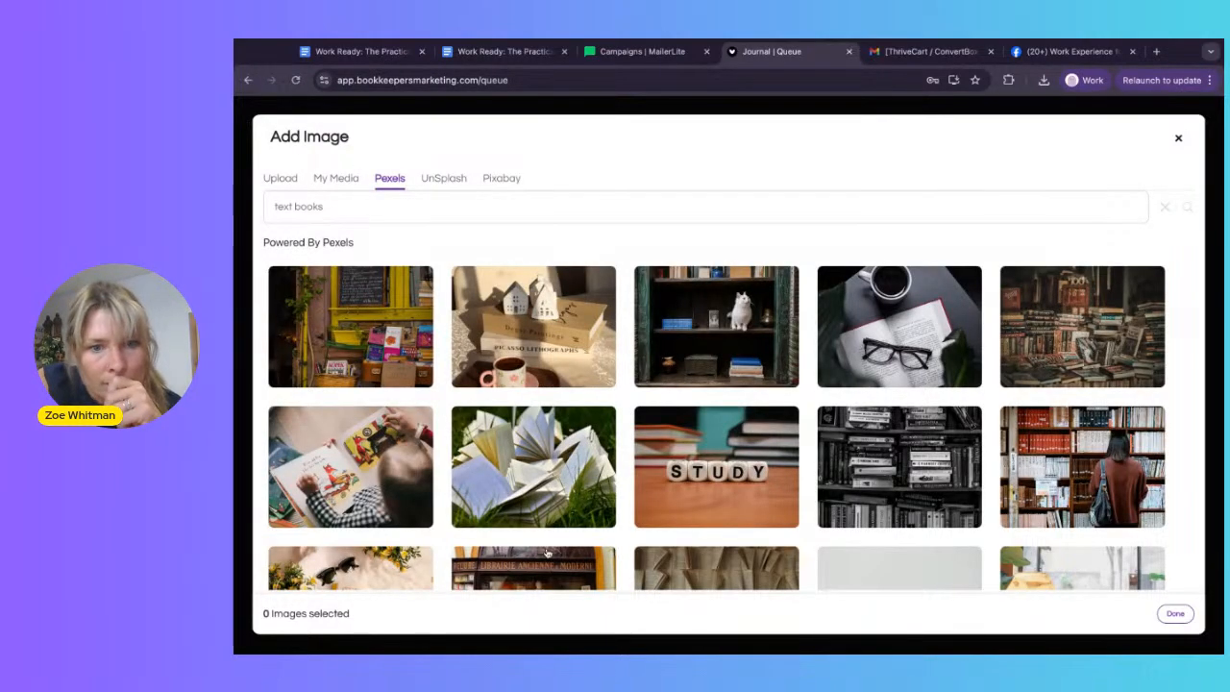
scroll(545, 468, "down", 1)
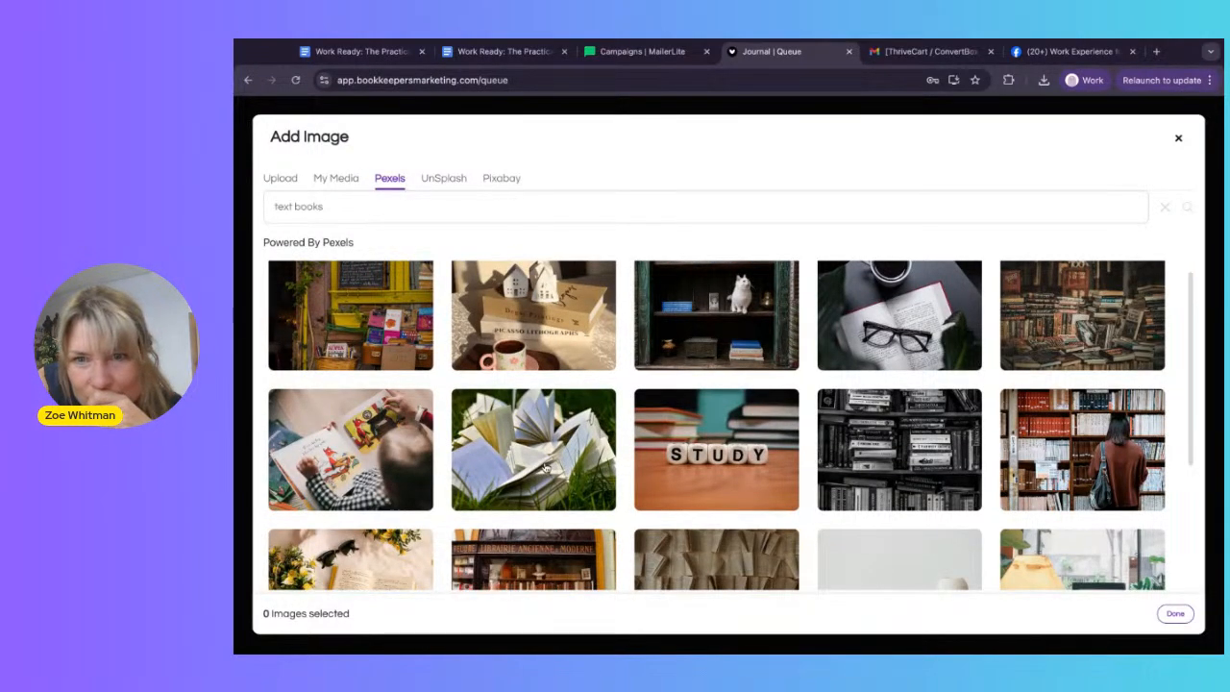
scroll(545, 467, "down", 3)
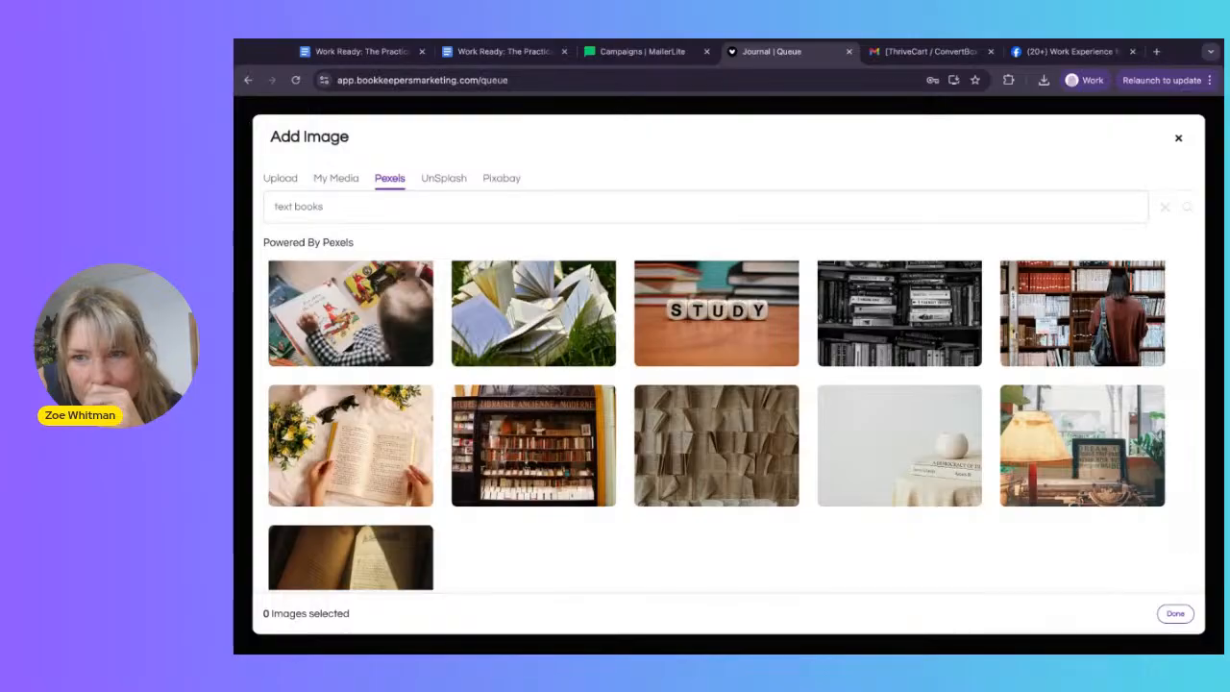
left_click(1078, 329)
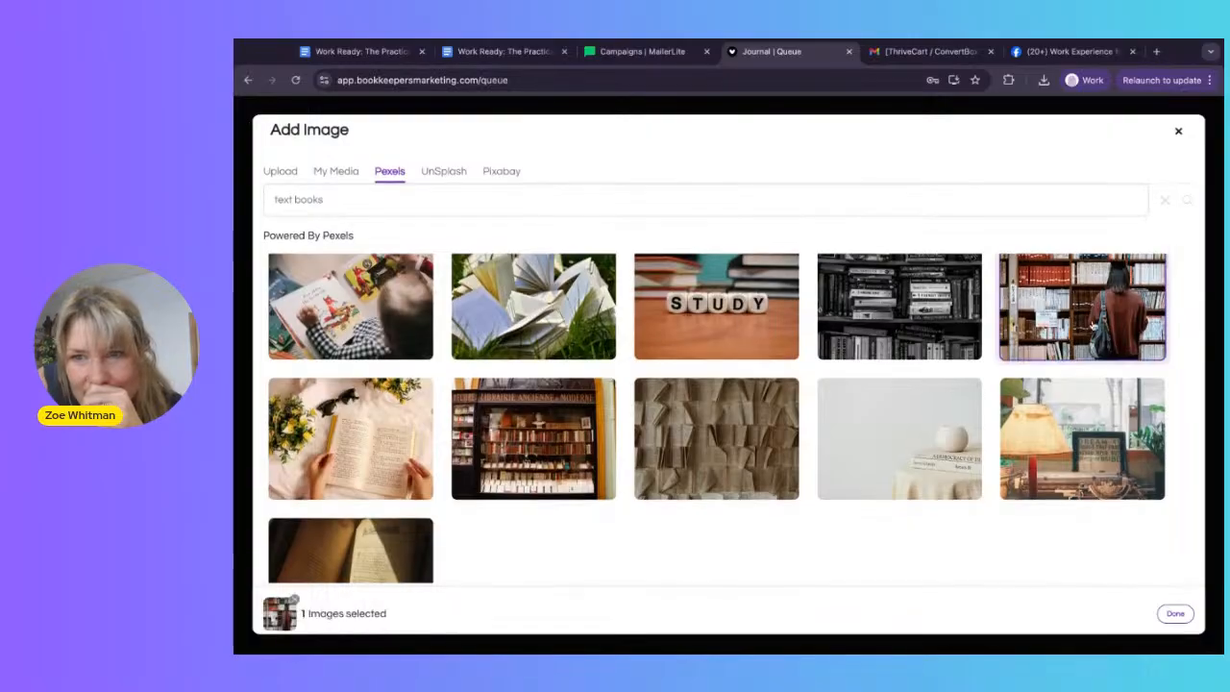
left_click(1176, 614)
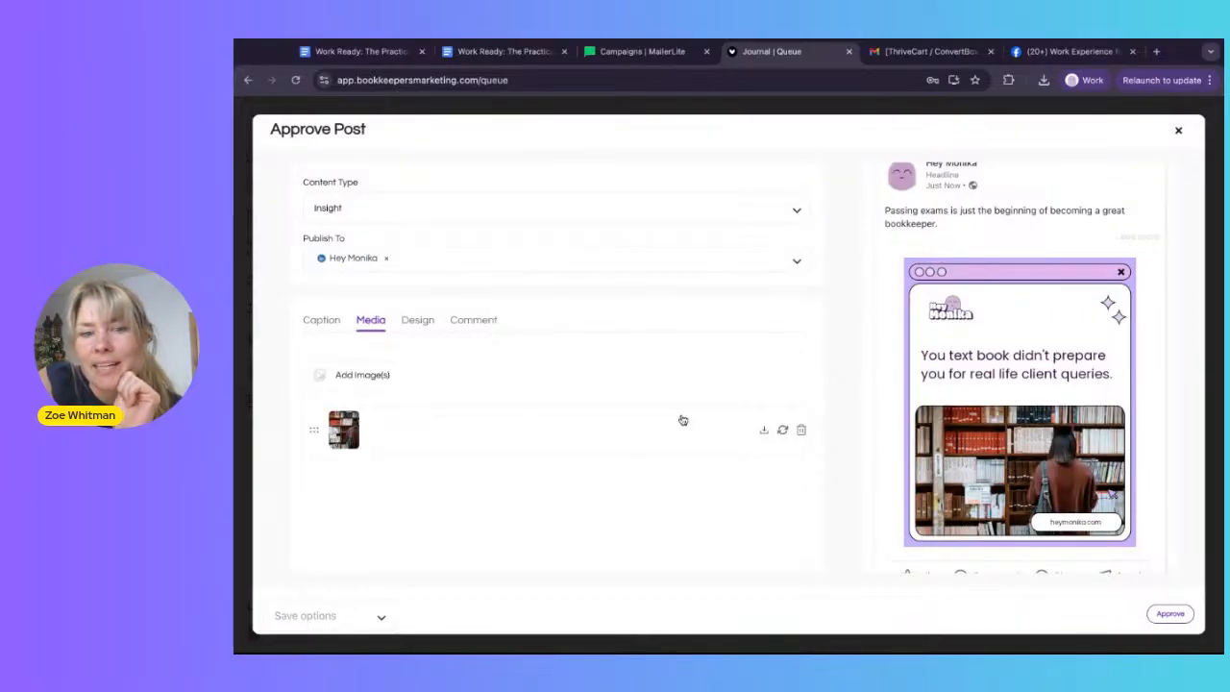
Step: Review the post's graphic and full caption in the LinkedIn Page preview
scroll(1034, 299, "down", 1)
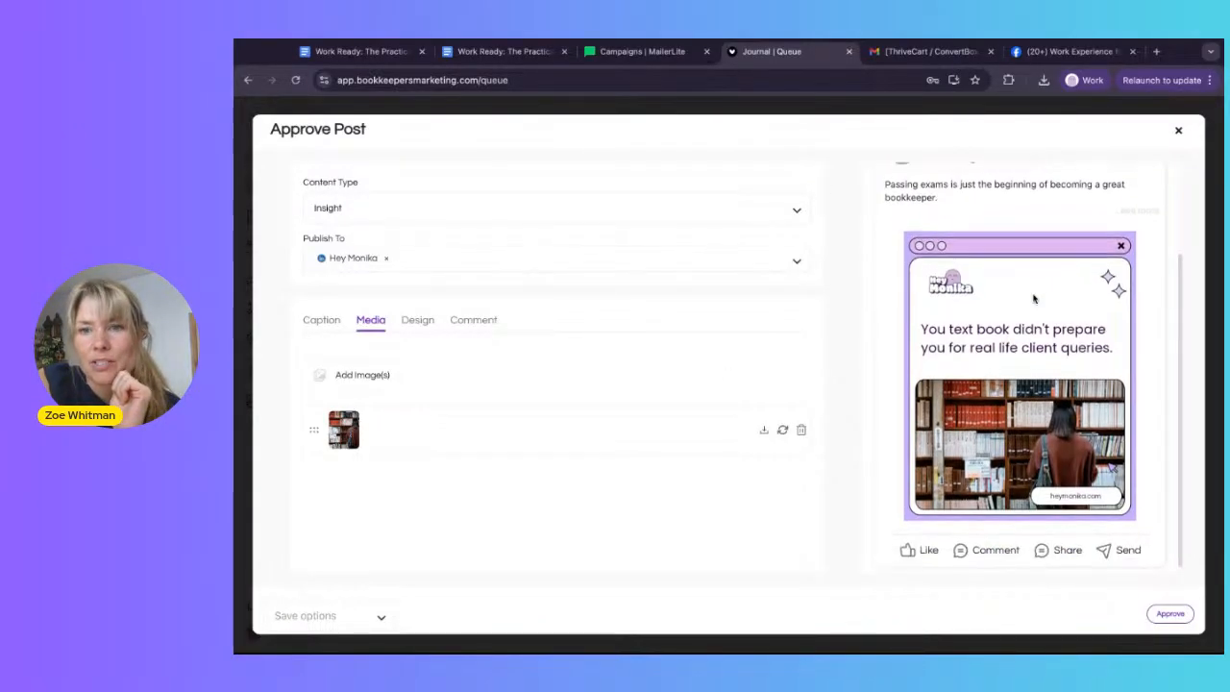
scroll(1034, 299, "up", 2)
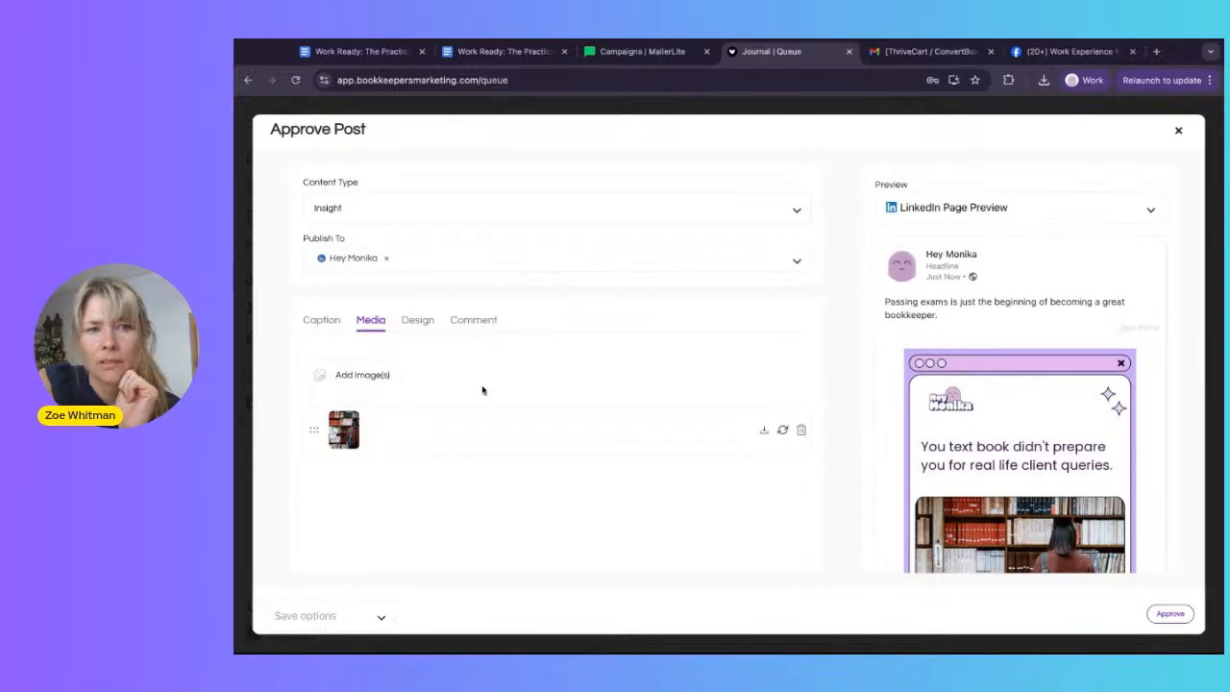
left_click(318, 322)
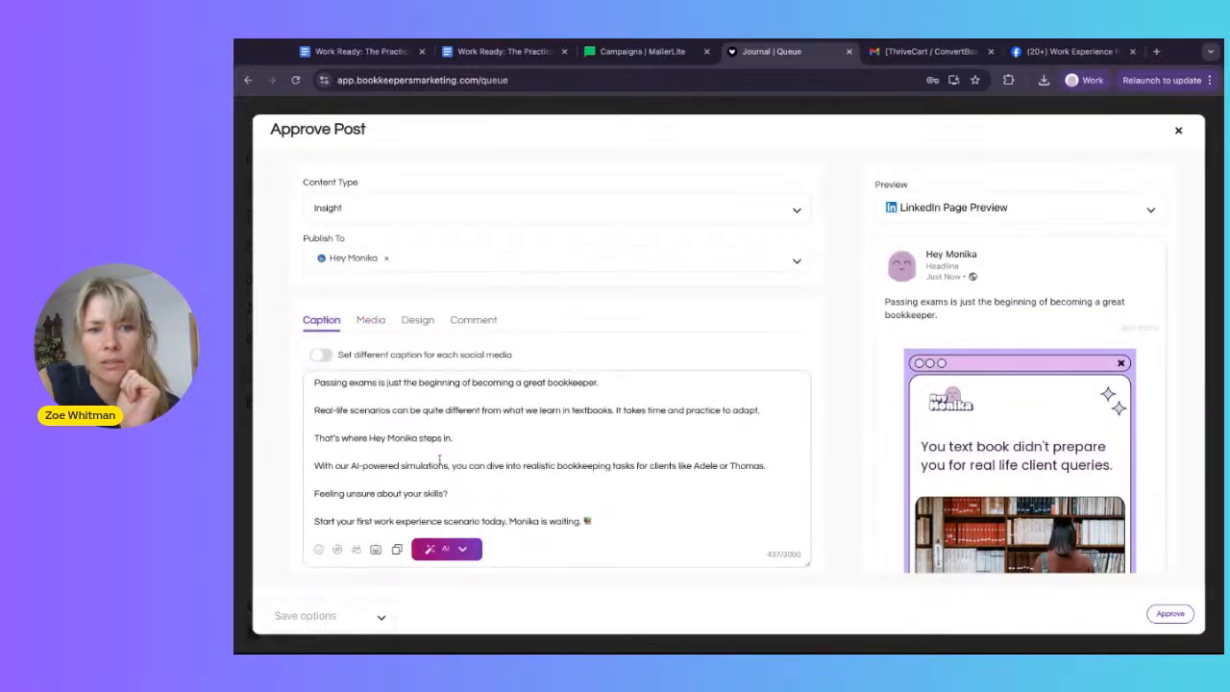
left_click(1138, 327)
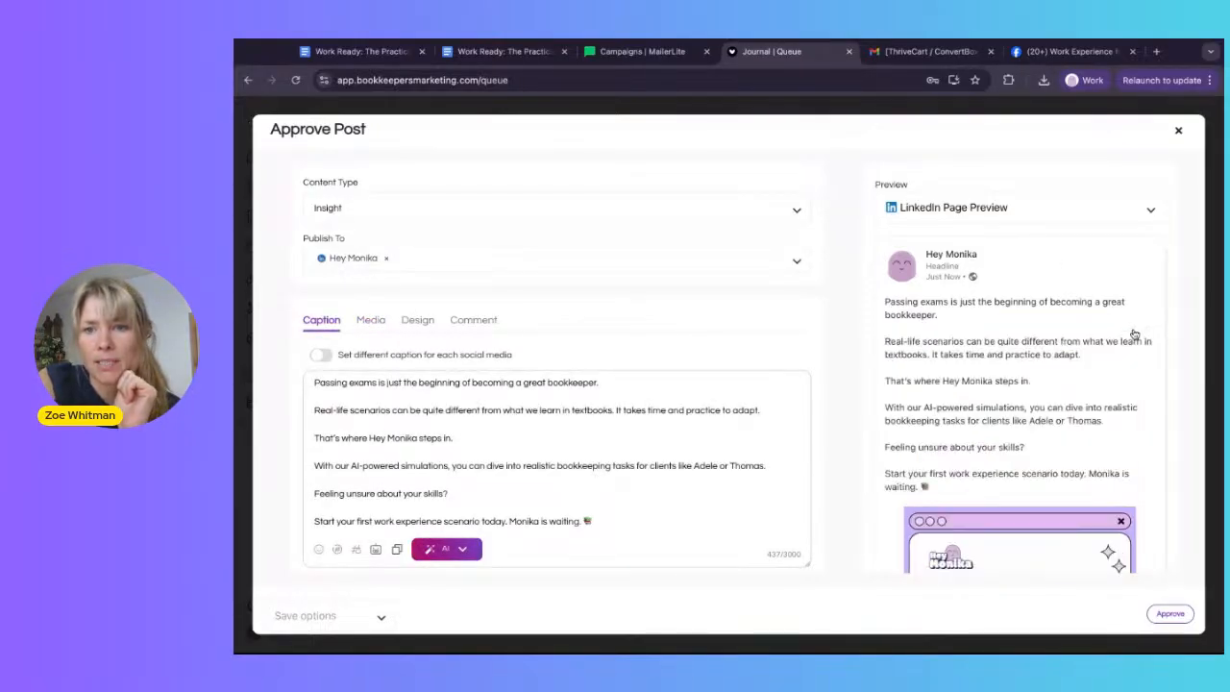
scroll(985, 372, "down", 2)
scroll(984, 372, "up", 2)
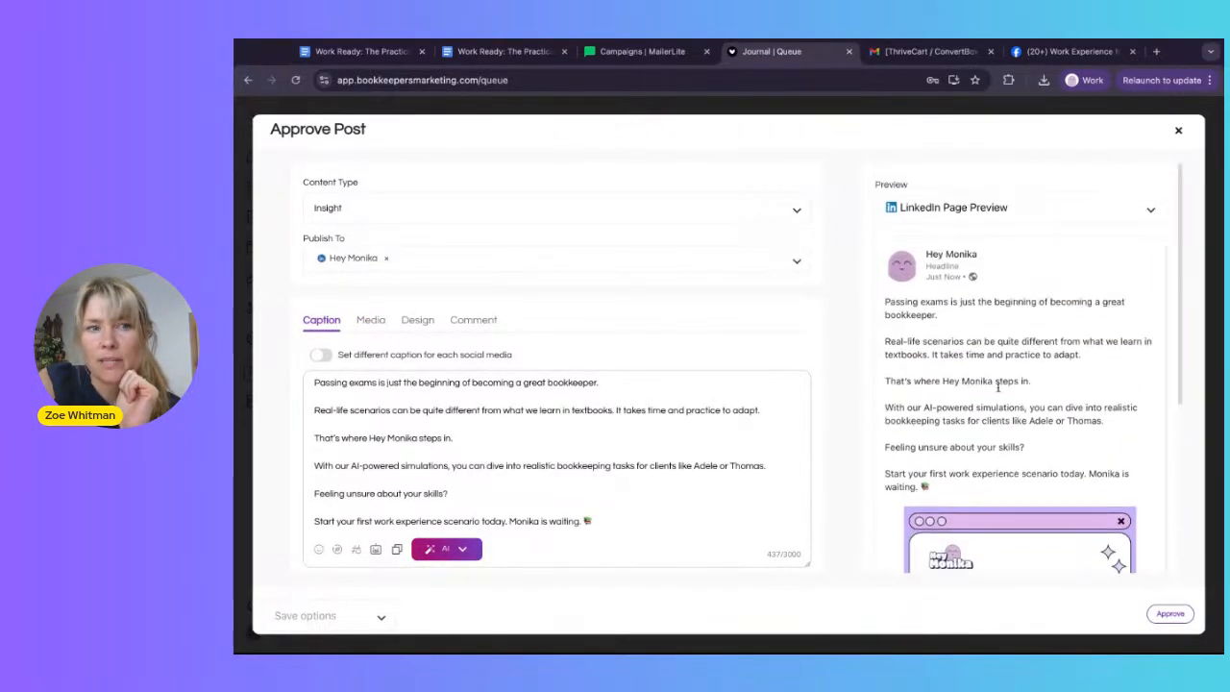
left_click(415, 271)
left_click(361, 359)
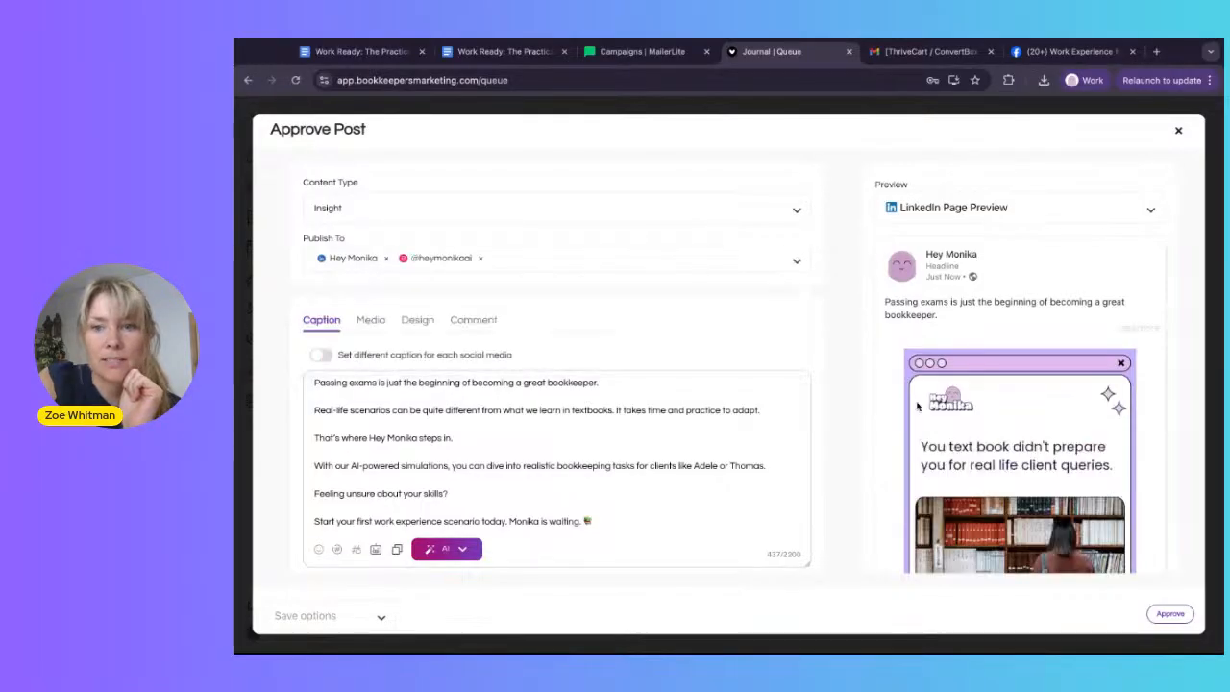
scroll(1105, 432, "down", 3)
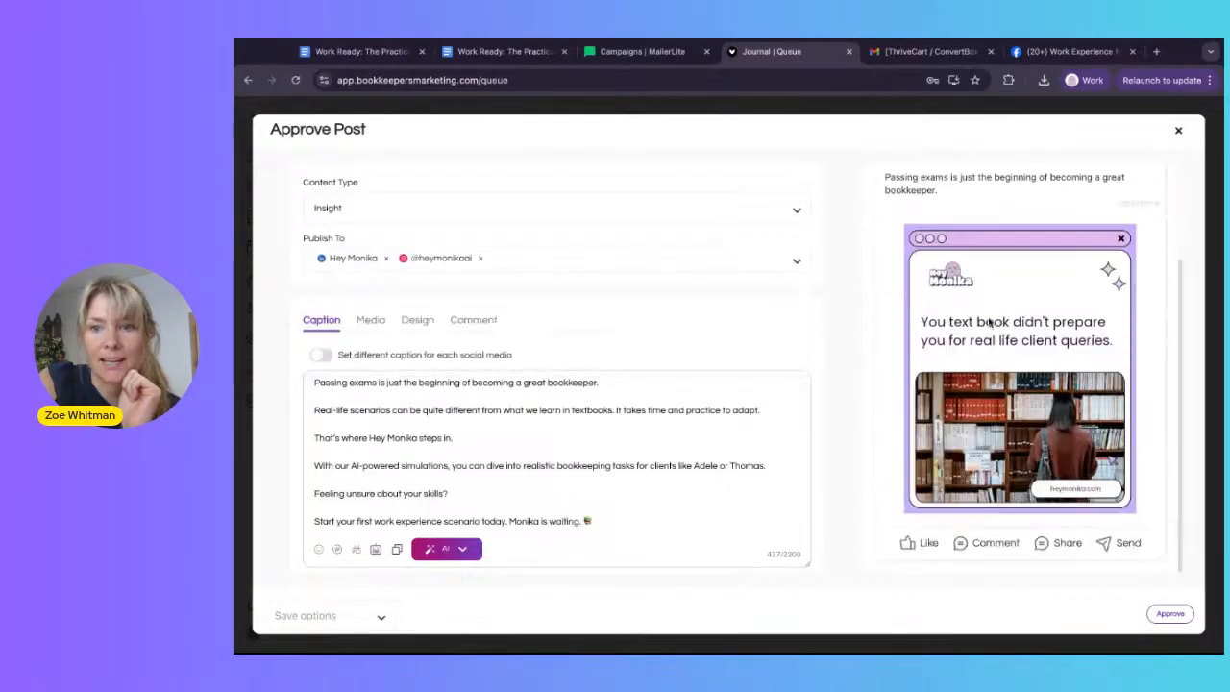
left_click(1171, 613)
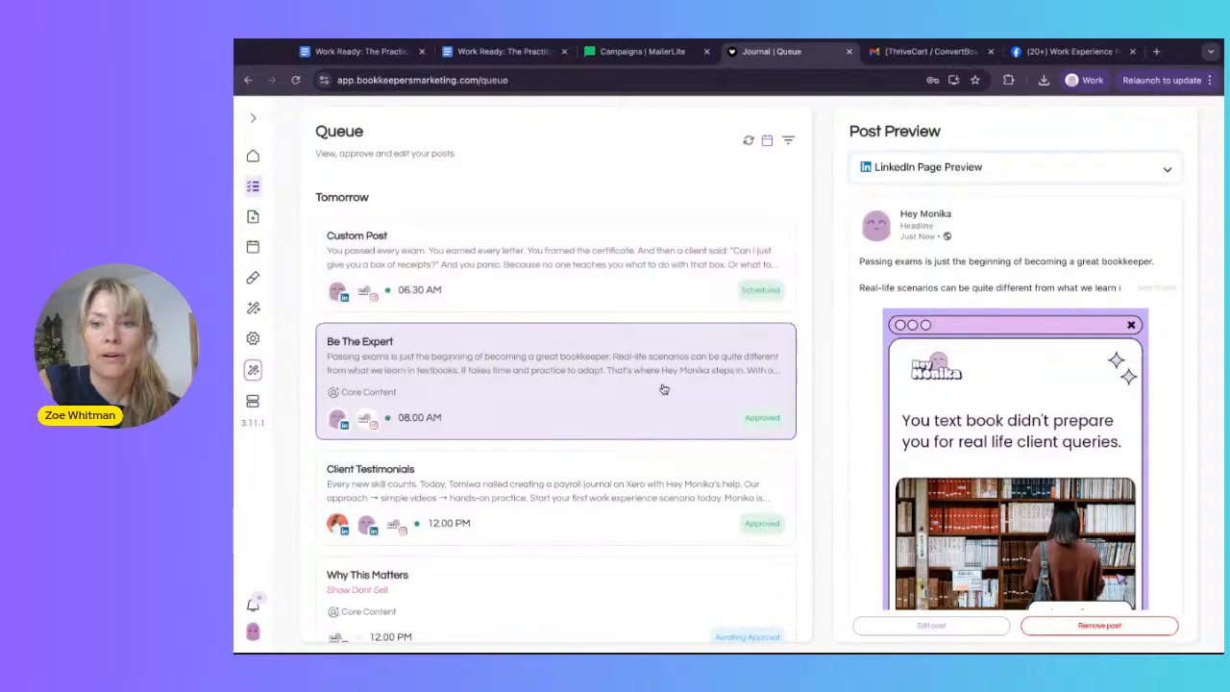
scroll(1017, 408, "down", 3)
scroll(1017, 409, "up", 3)
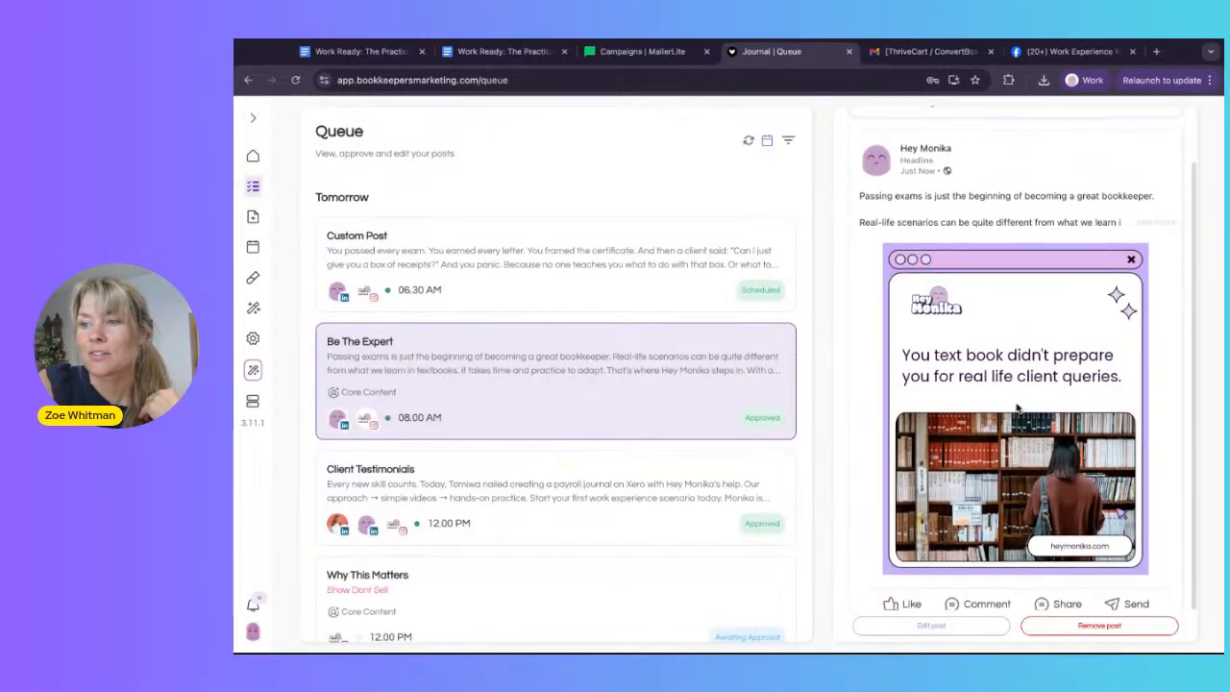